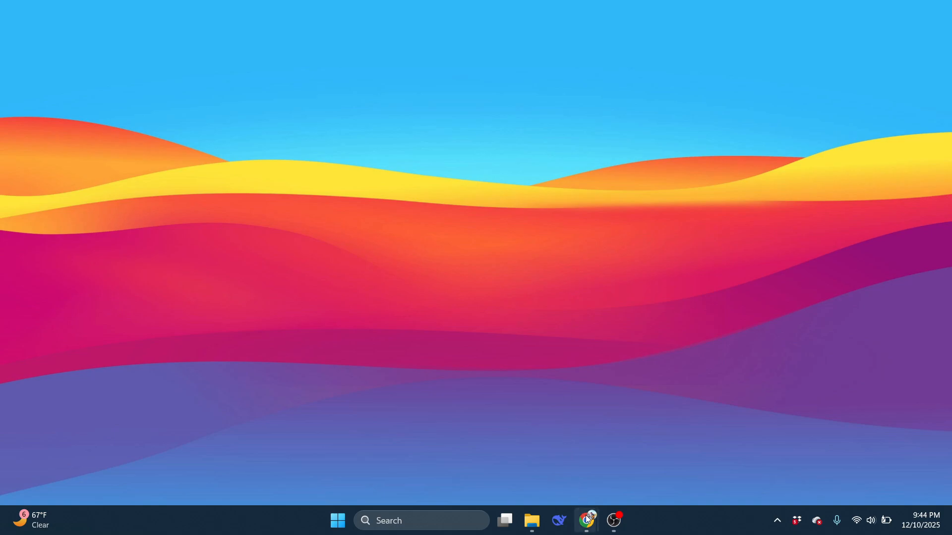
Step: Switch to Chrome, search Google for "topp gg" and open the Top.gg Discord Bots site
mouse_move(587, 519)
left_click(641, 462)
left_click(352, 224)
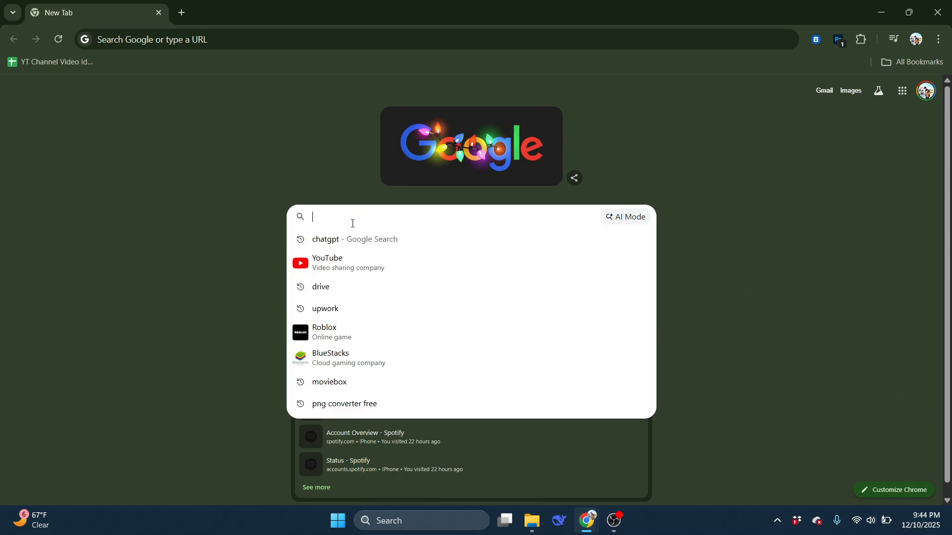
type("topp gg")
key("Return")
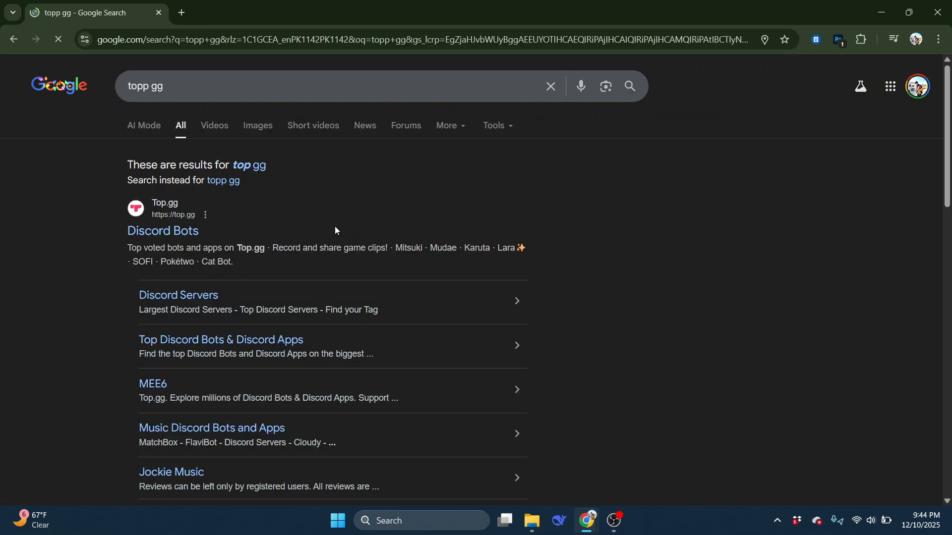
left_click(172, 231)
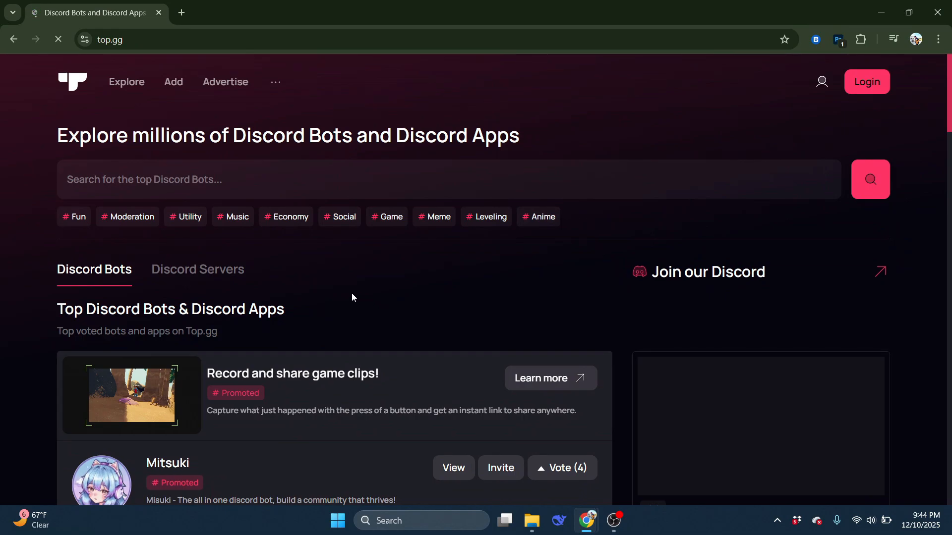
Step: Search Top.gg for "appy bot" and open the Appy bot's detail page
left_click(193, 187)
type("ap")
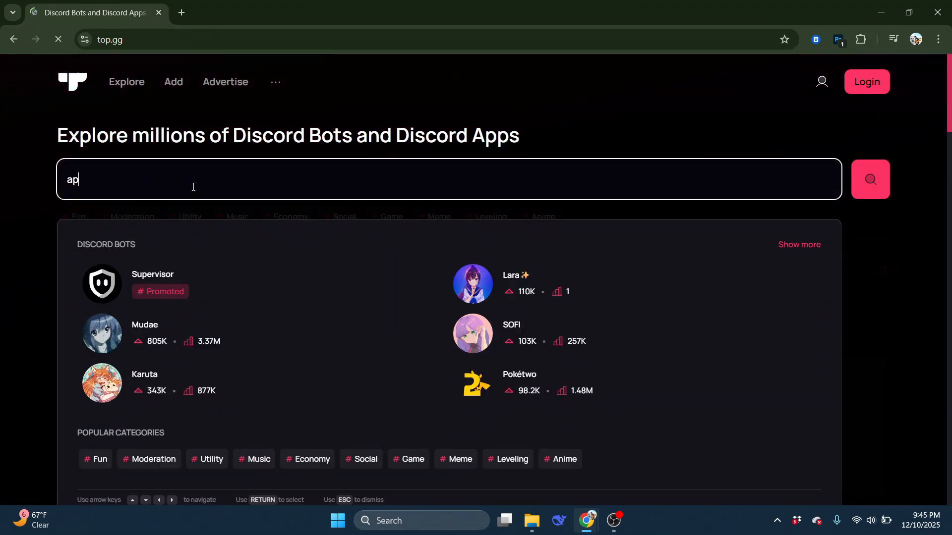
type("py bot")
key("Return")
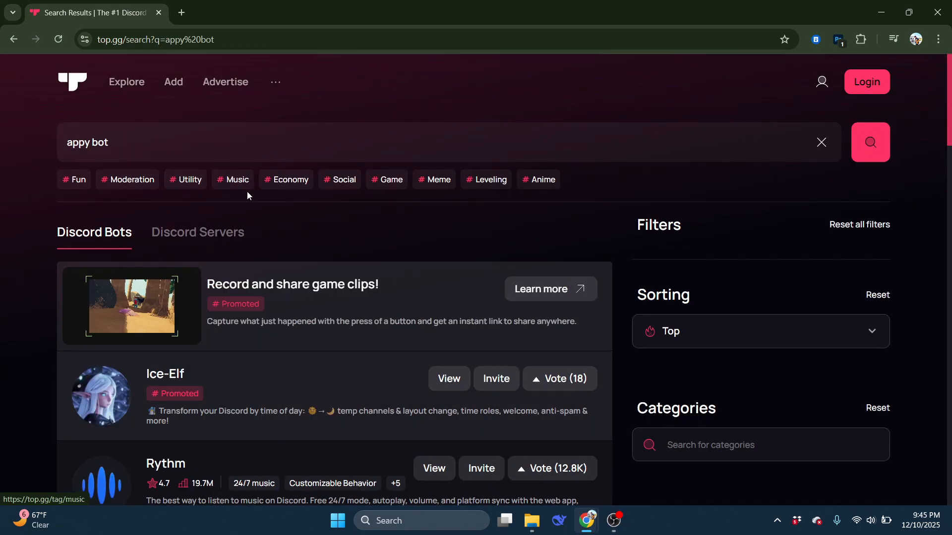
scroll(247, 191, "down", 15)
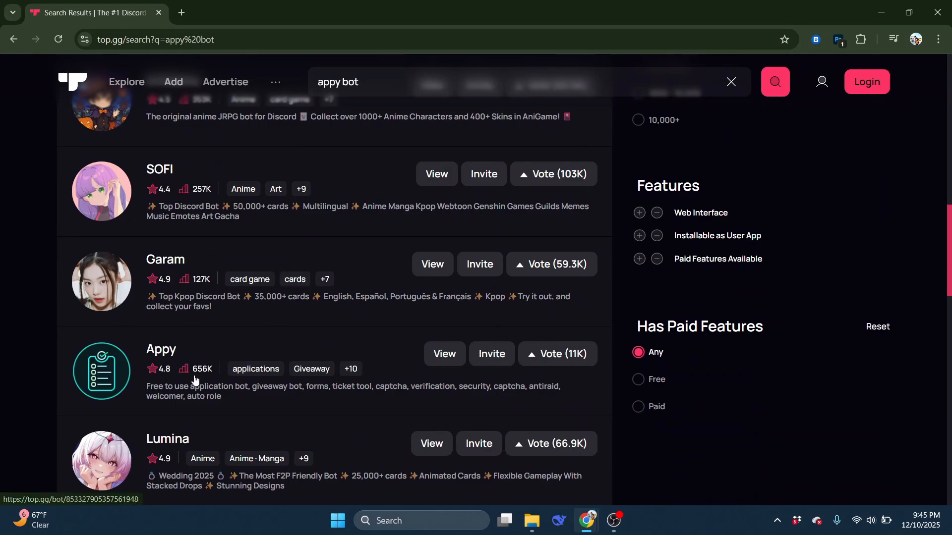
left_click(446, 357)
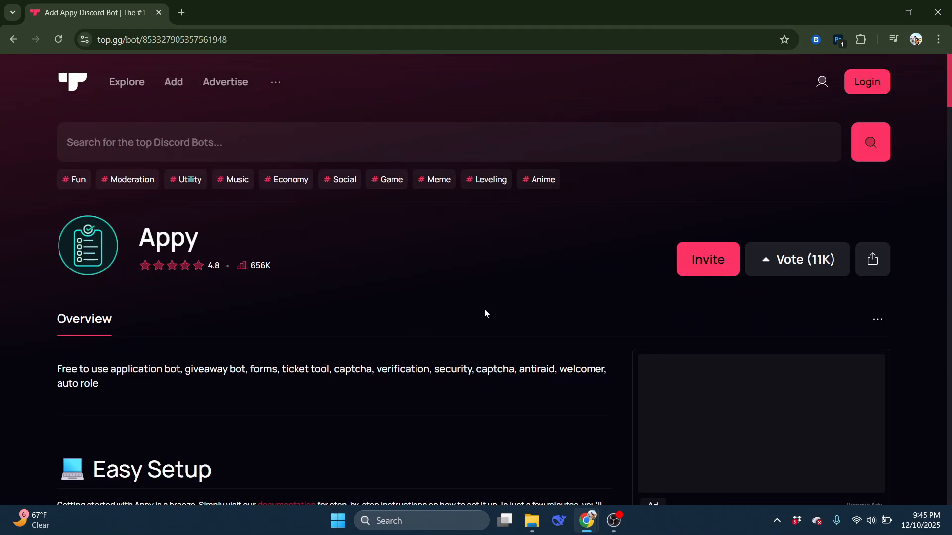
Step: Invite Appy from its Top.gg page and authorise its access to the Discord account
scroll(346, 288, "down", 6)
scroll(346, 382, "up", 6)
left_click(700, 267)
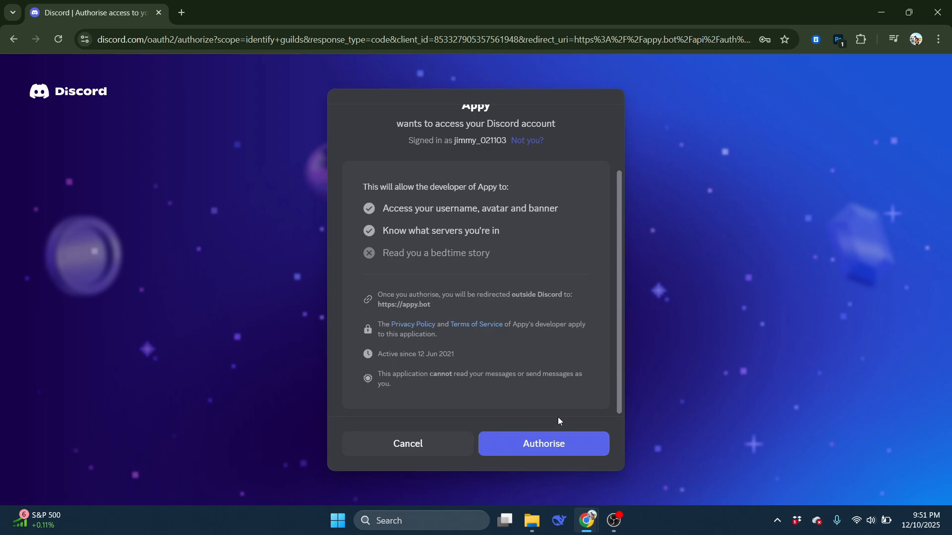
left_click(558, 443)
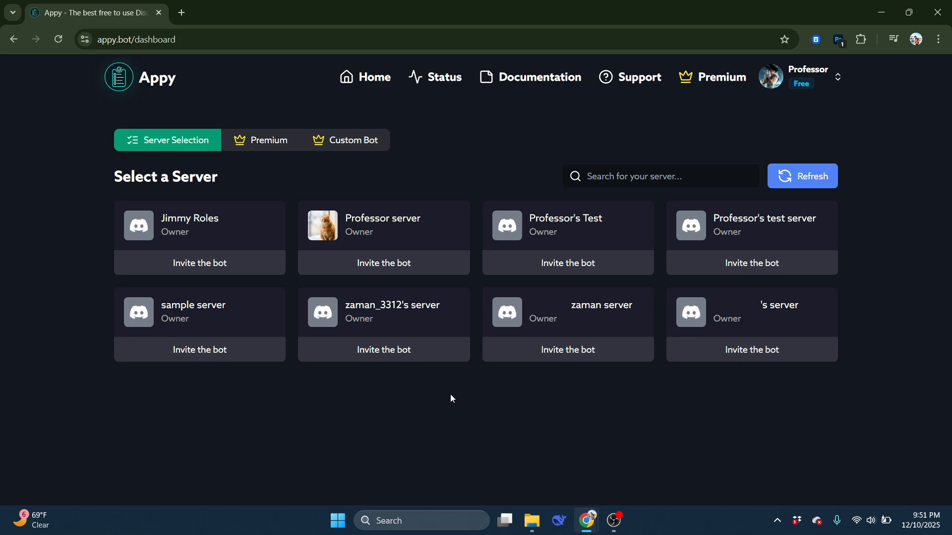
Step: Add Appy to Professor's test server, authorise all the requested permissions and complete the human check
left_click(763, 264)
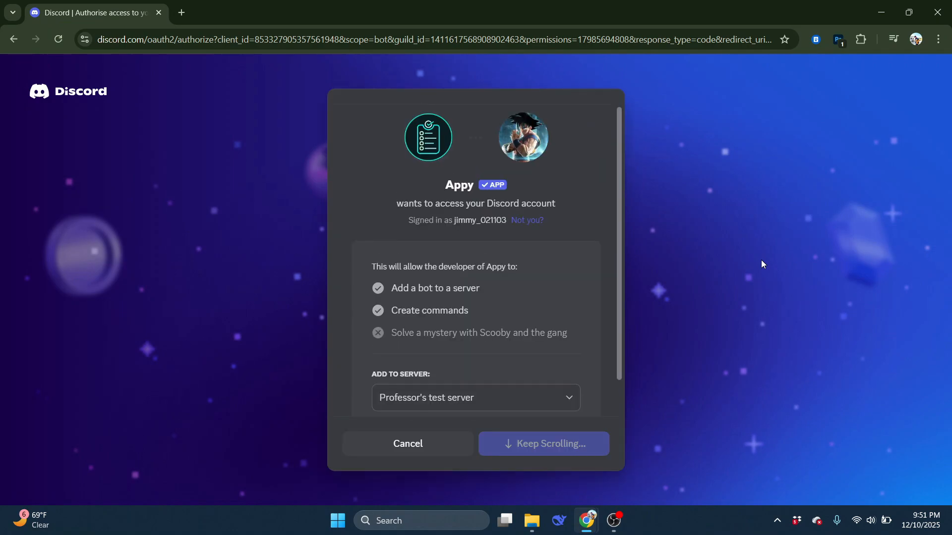
scroll(579, 285, "down", 1)
left_click(497, 361)
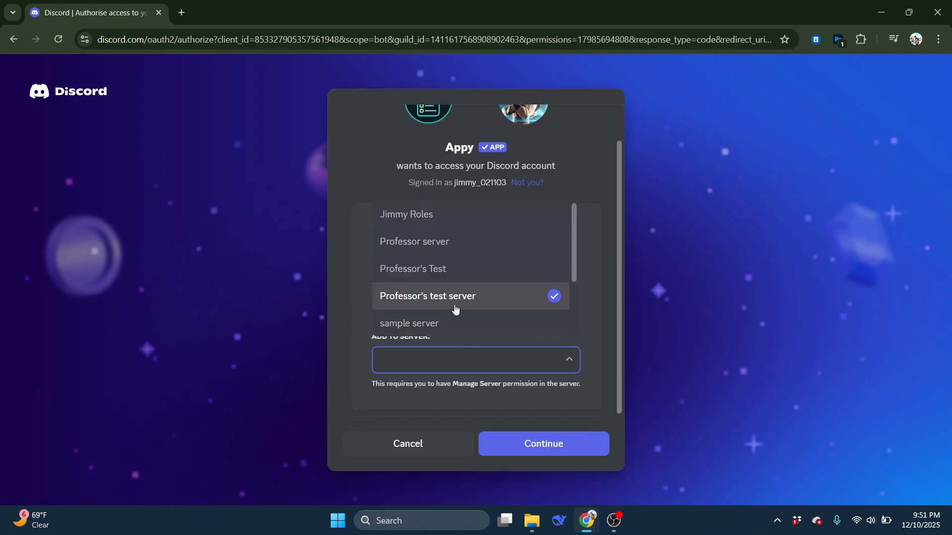
left_click(471, 300)
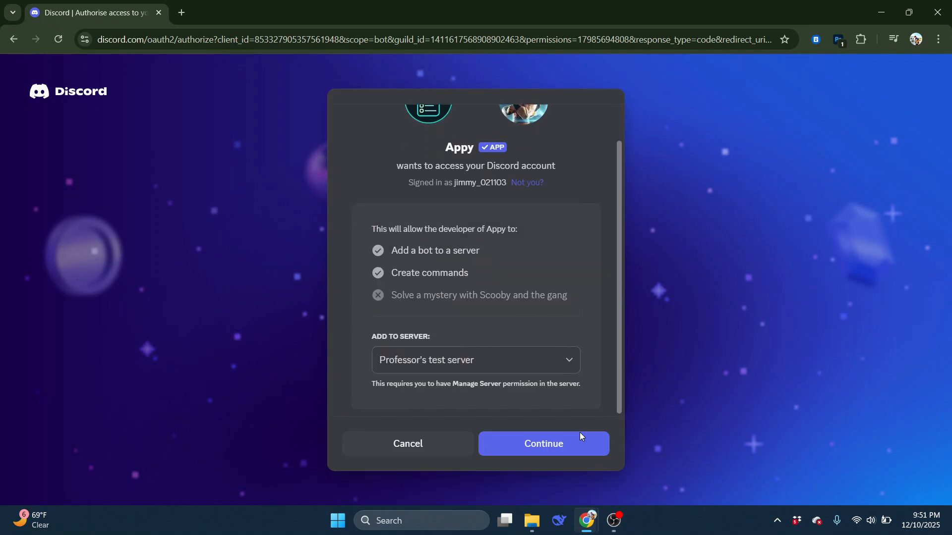
left_click(558, 443)
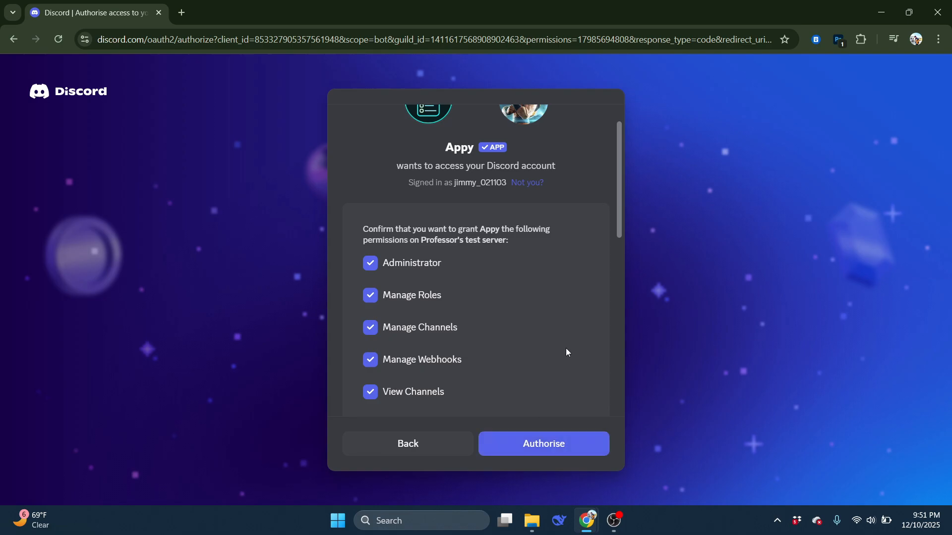
left_click(559, 444)
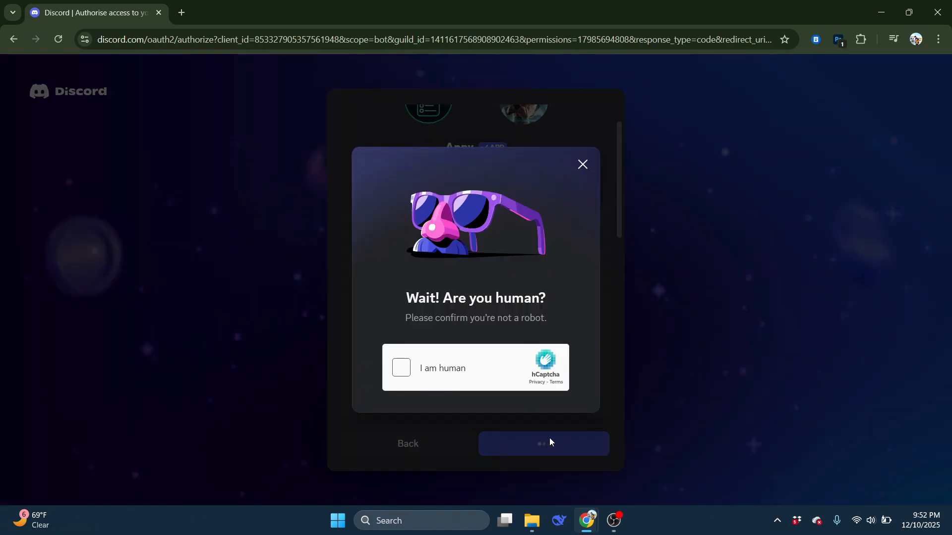
left_click(401, 367)
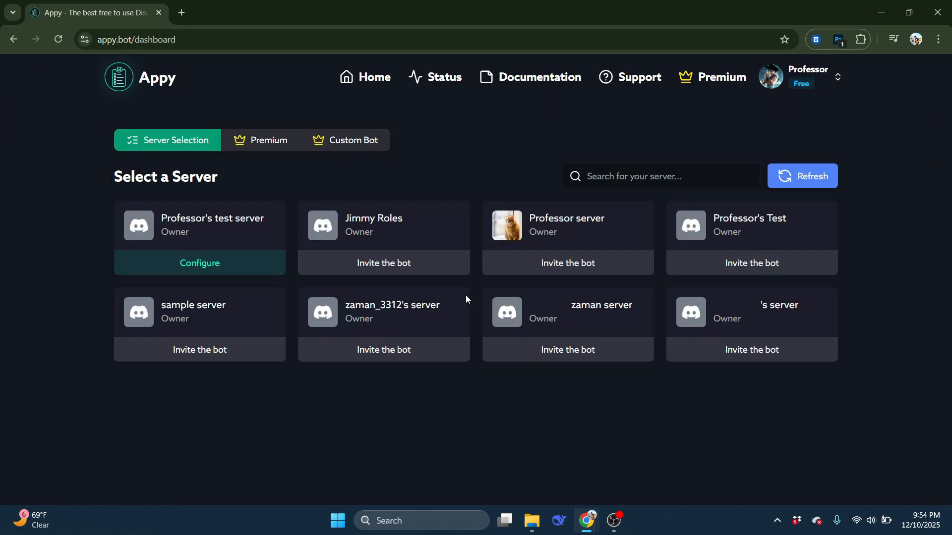
Step: Open the Discord app and check the general channel of Professor's test server for Appy's join message
left_click(870, 19)
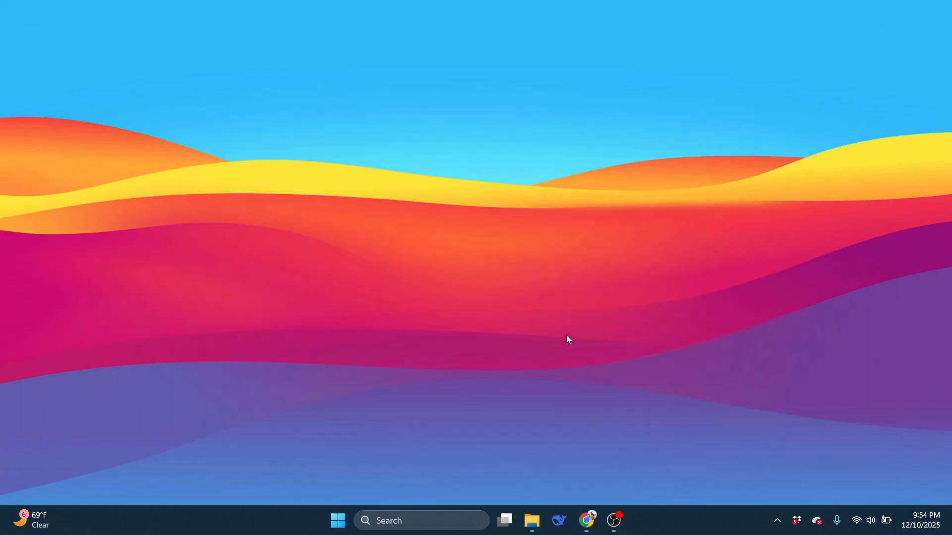
left_click(404, 522)
type("dis")
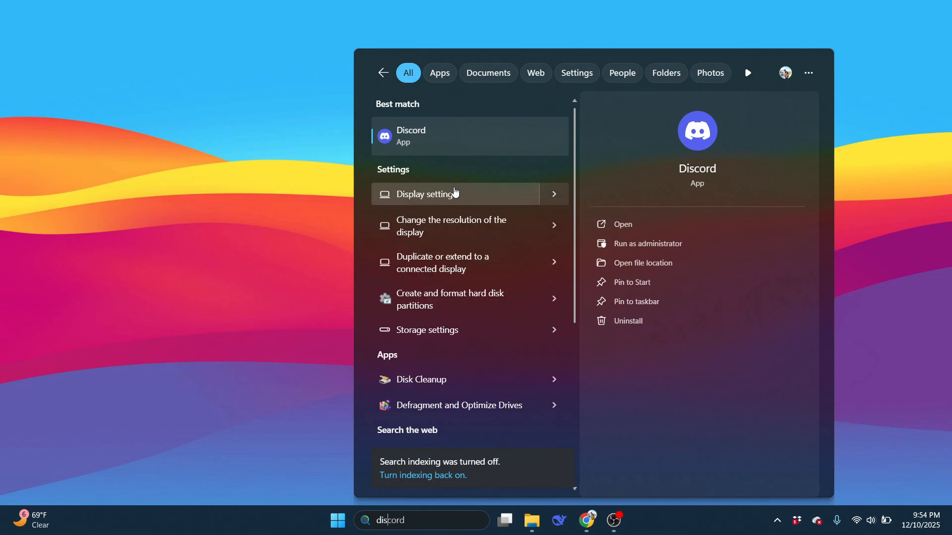
left_click(457, 148)
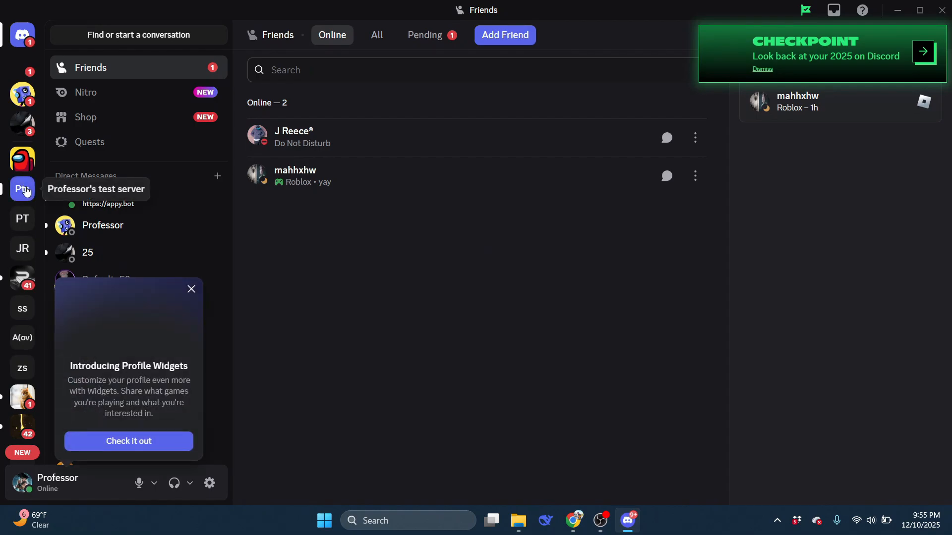
left_click(27, 192)
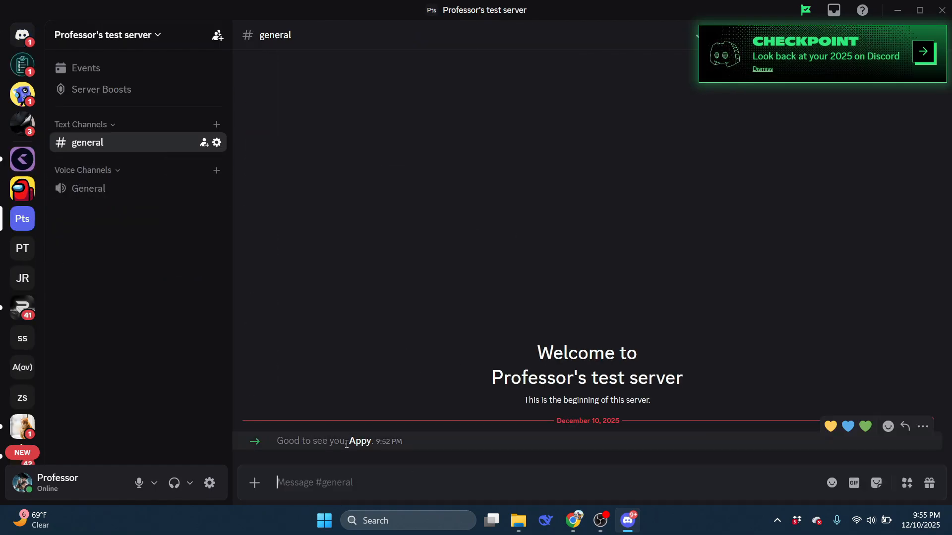
left_click_drag(277, 442, 339, 450)
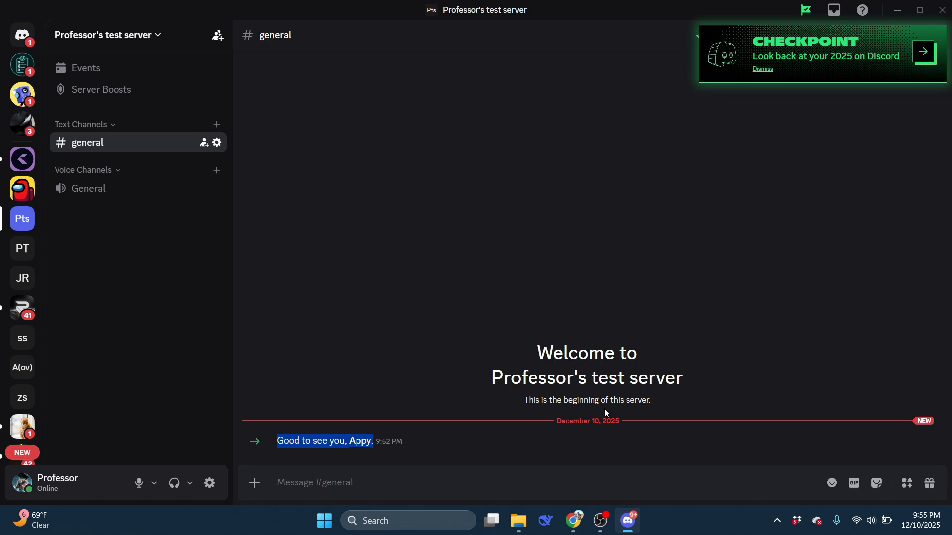
Step: Return to the Appy dashboard in Chrome and open the Applications module configuration for Professor's test server
mouse_move(583, 521)
left_click(632, 464)
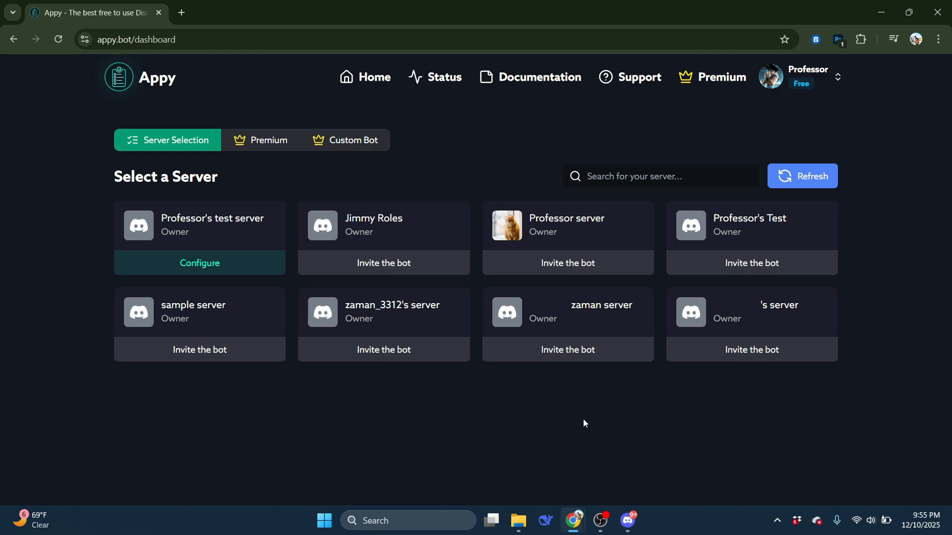
left_click(222, 270)
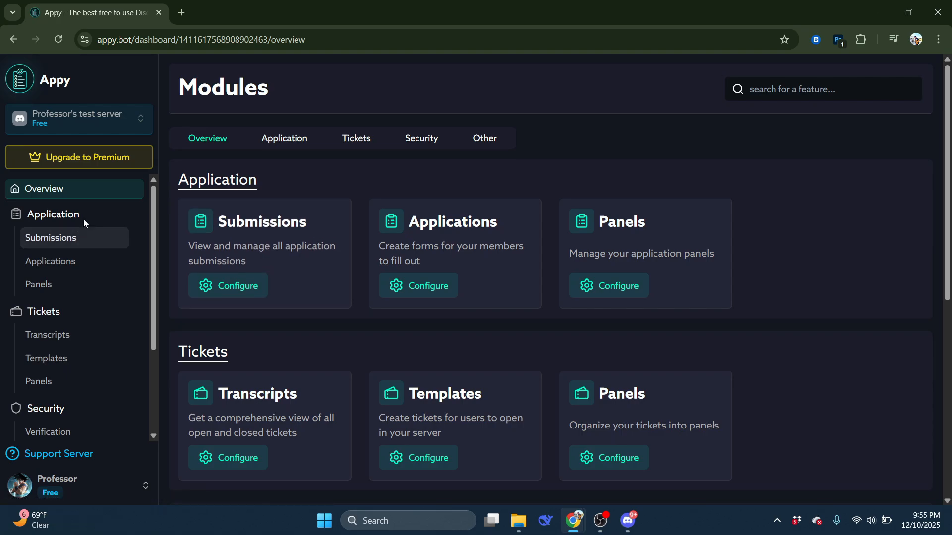
left_click(283, 142)
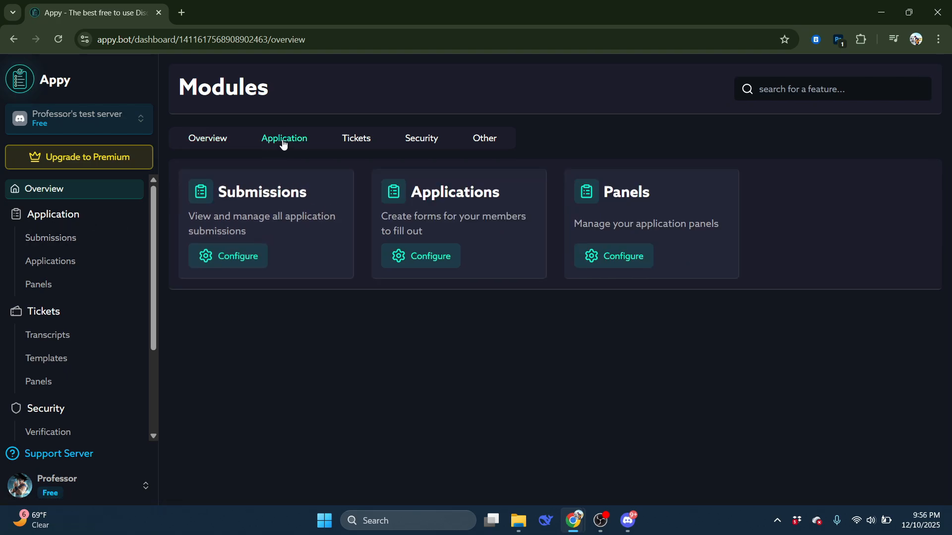
left_click(423, 252)
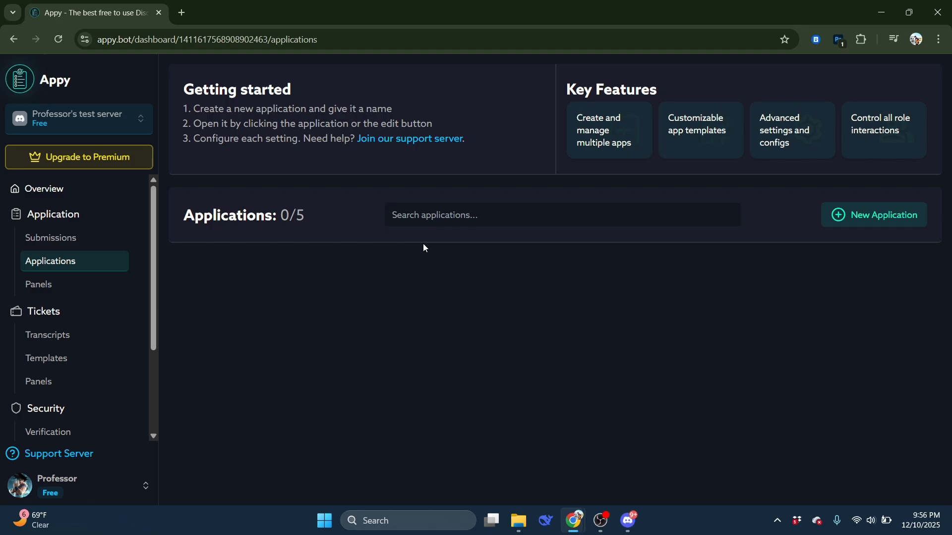
Step: Create a new application named "Sample Staff"
left_click(860, 218)
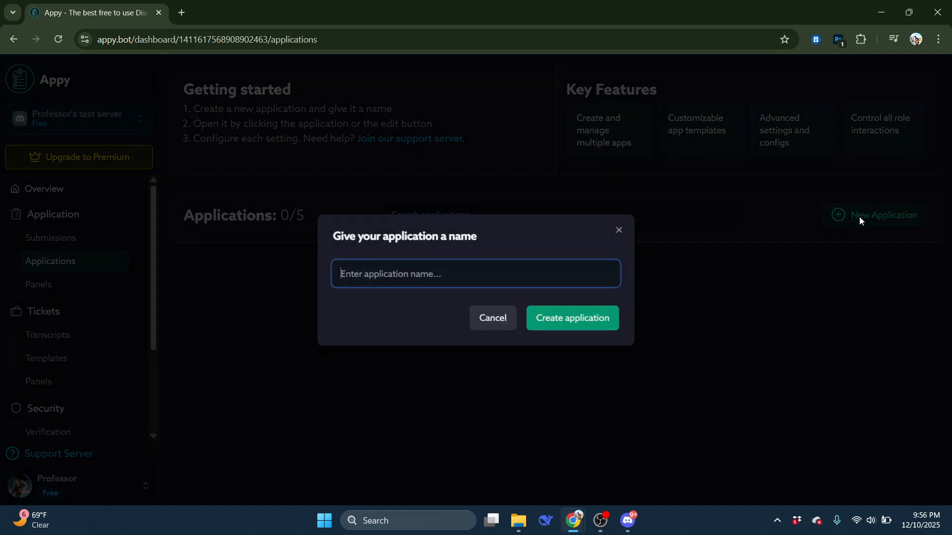
key("Caps_Lock")
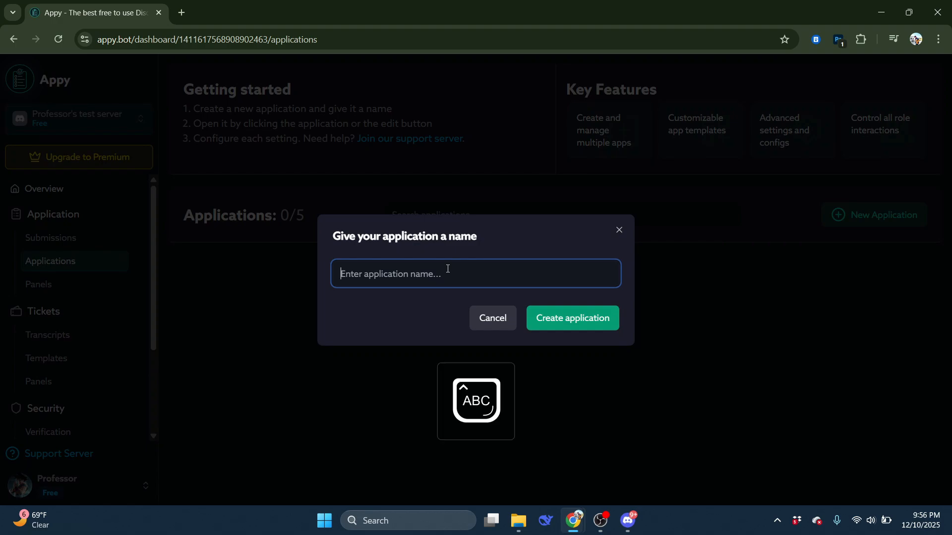
type("S")
key("Caps_Lock")
type("ample")
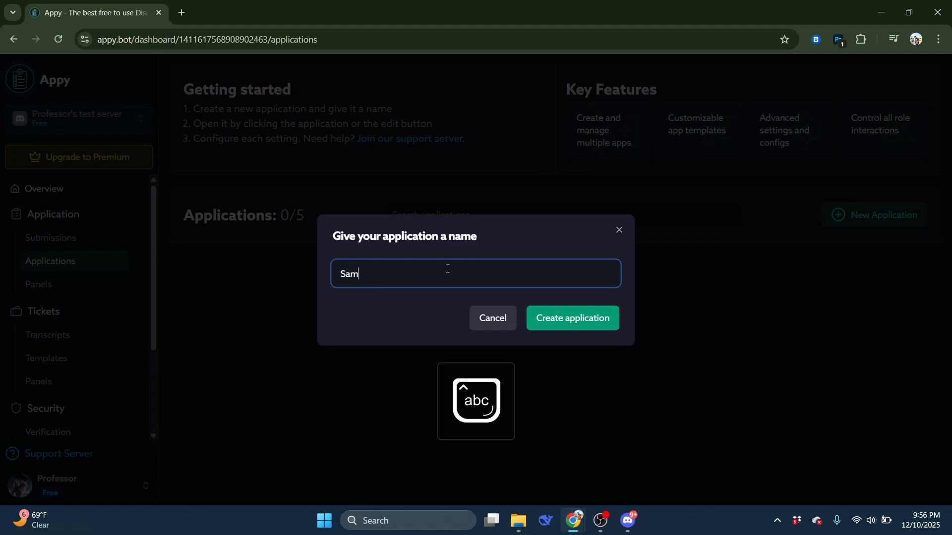
key("Caps_Lock")
type("S")
key("Caps_Lock")
type("taff")
left_click(578, 320)
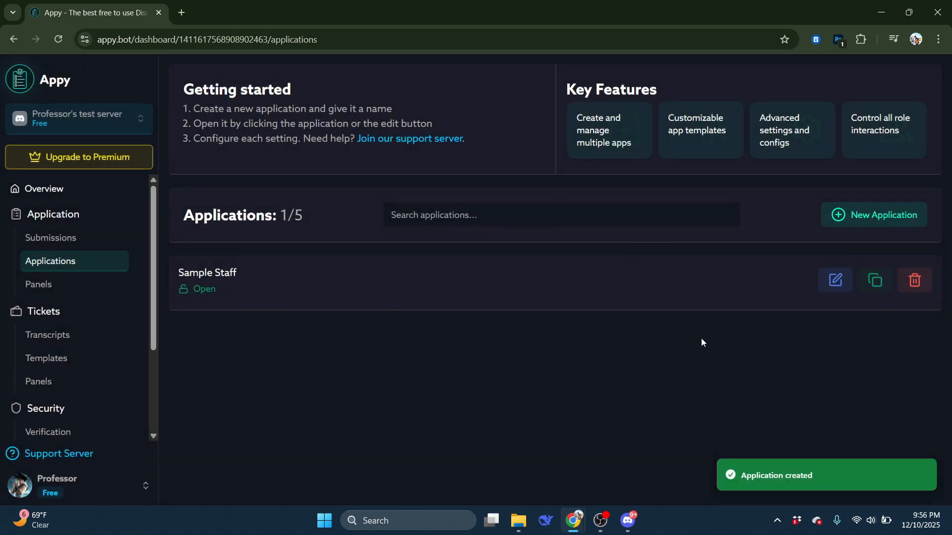
Step: Open the Sample Staff application for editing and review its requirements section
left_click(834, 281)
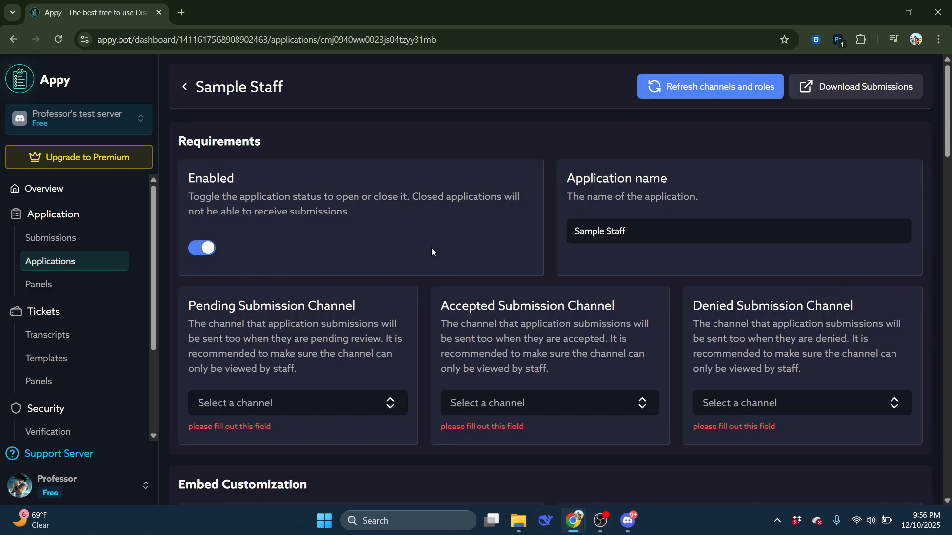
scroll(436, 237, "down", 1)
scroll(436, 237, "up", 1)
Step: Switch to Discord and open the Roles settings of Professor's test server
left_click(630, 521)
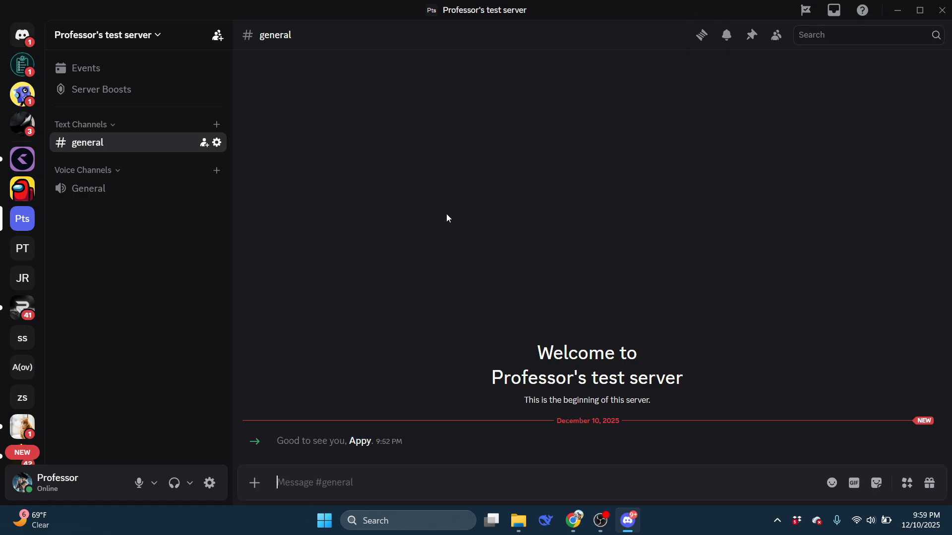
left_click(133, 41)
left_click(123, 127)
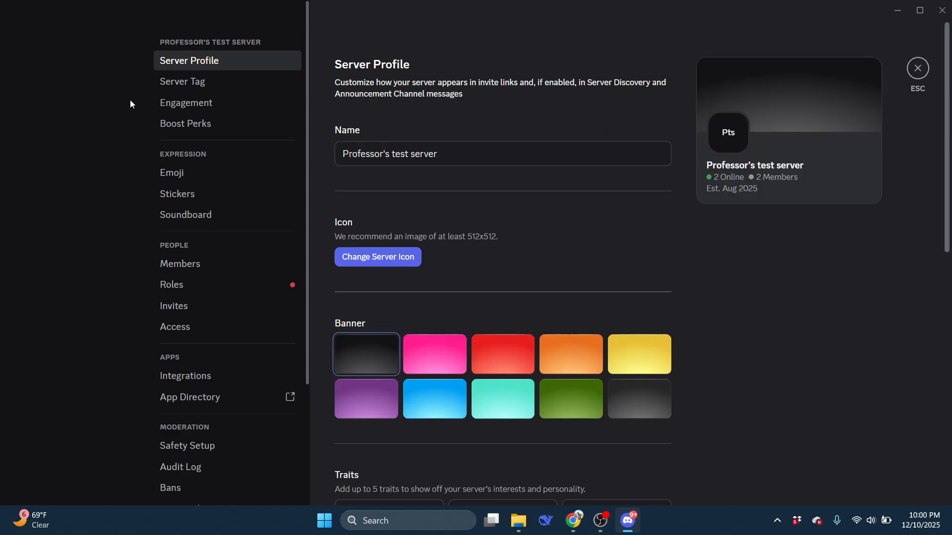
left_click(182, 287)
scroll(495, 245, "down", 3)
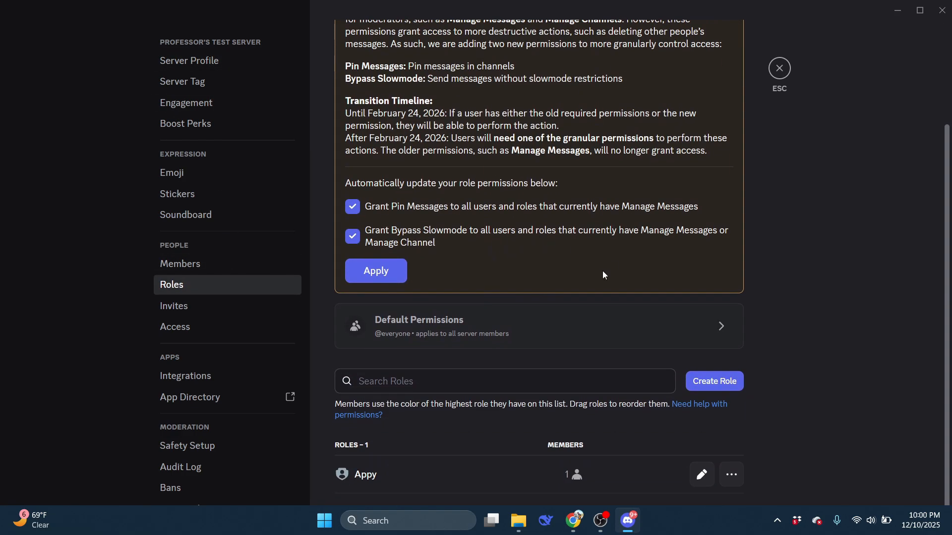
Step: Create a role named "Staff" with the dark pink role color and save the changes
left_click(715, 382)
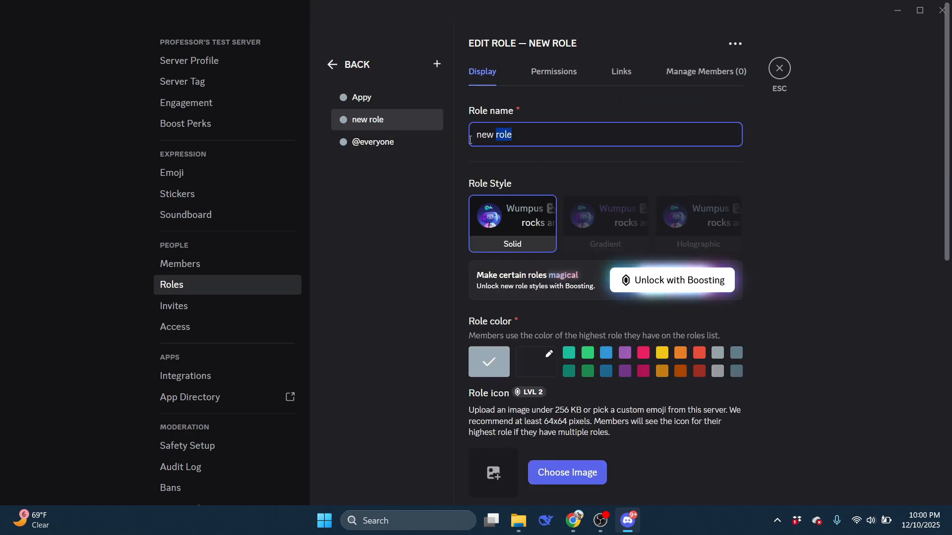
key("ctrl+a")
type("Staff")
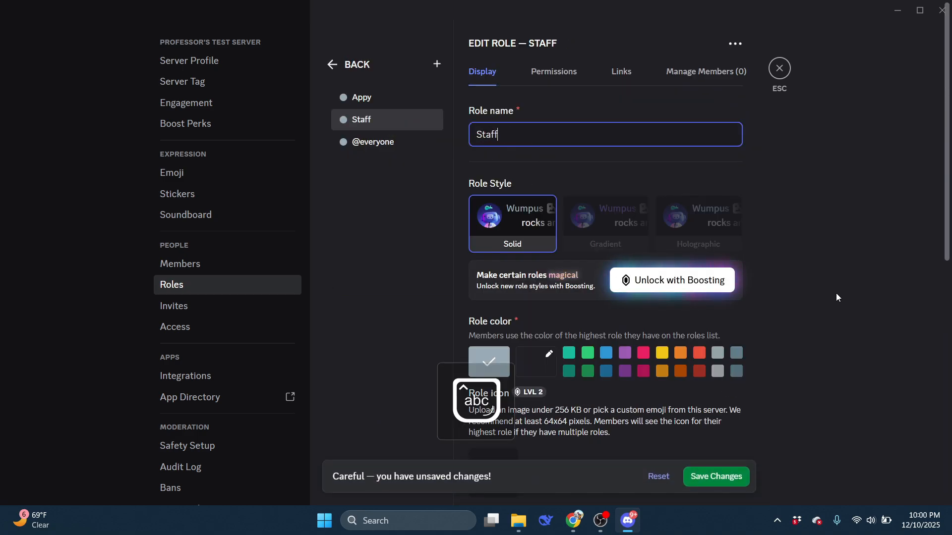
left_click(643, 371)
scroll(608, 284, "down", 3)
left_click(707, 477)
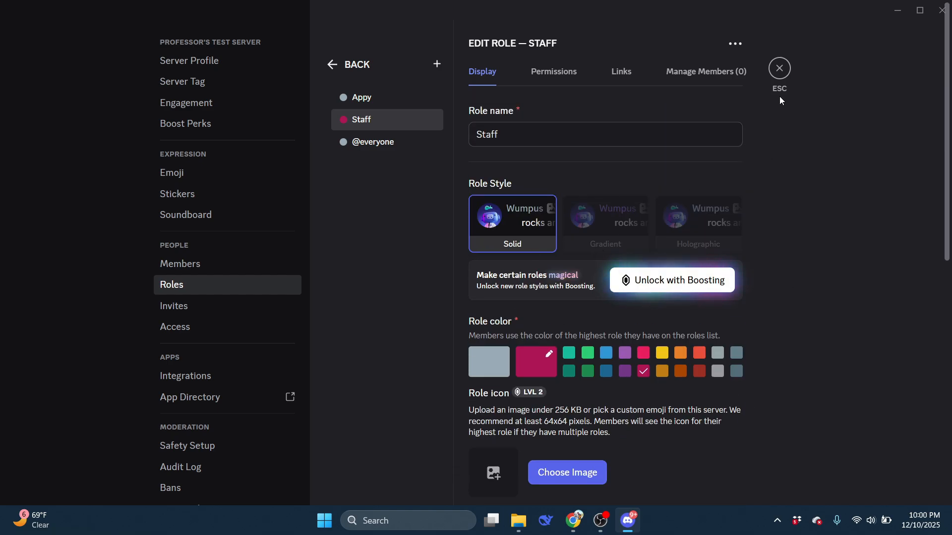
Step: Leave the Discord role settings, return to the Sample Staff application in the Appy dashboard, and review its Accepted Roles setting
left_click(779, 69)
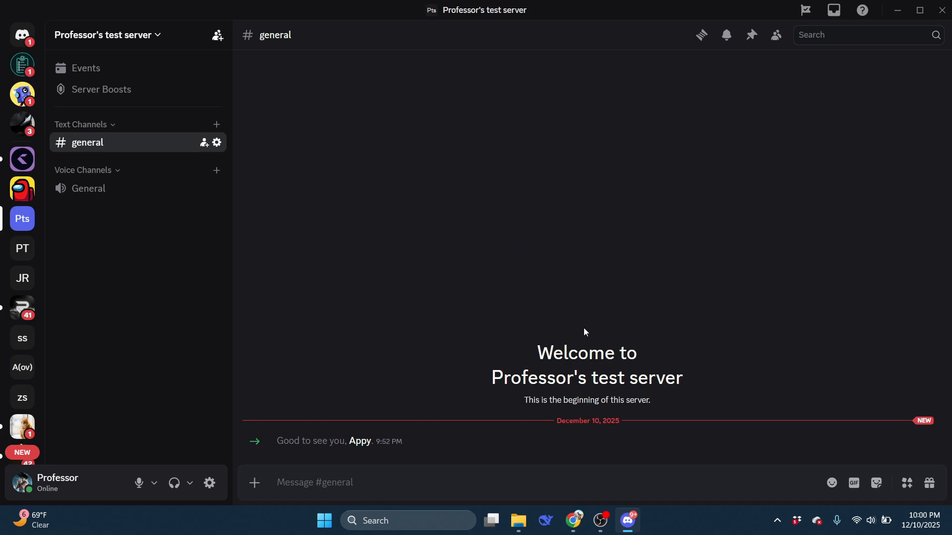
left_click(639, 453)
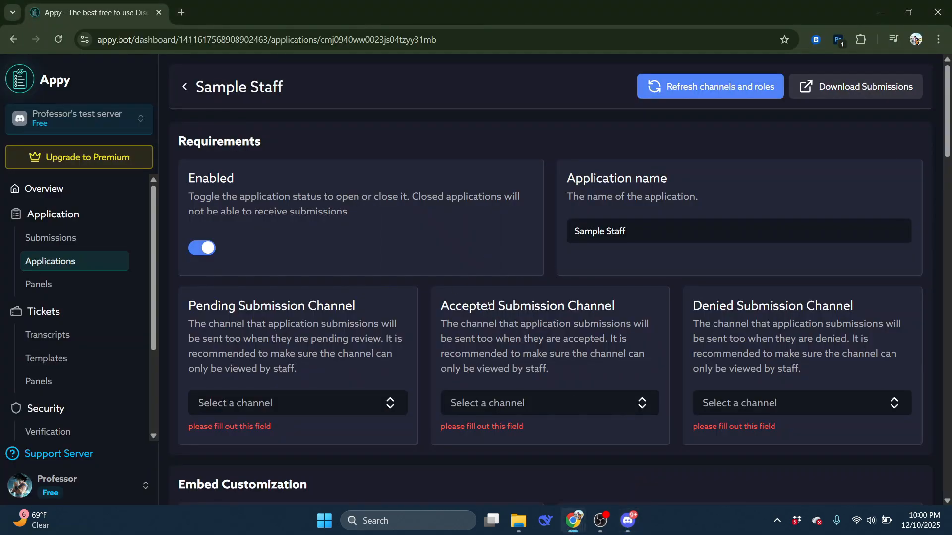
scroll(480, 268, "down", 7)
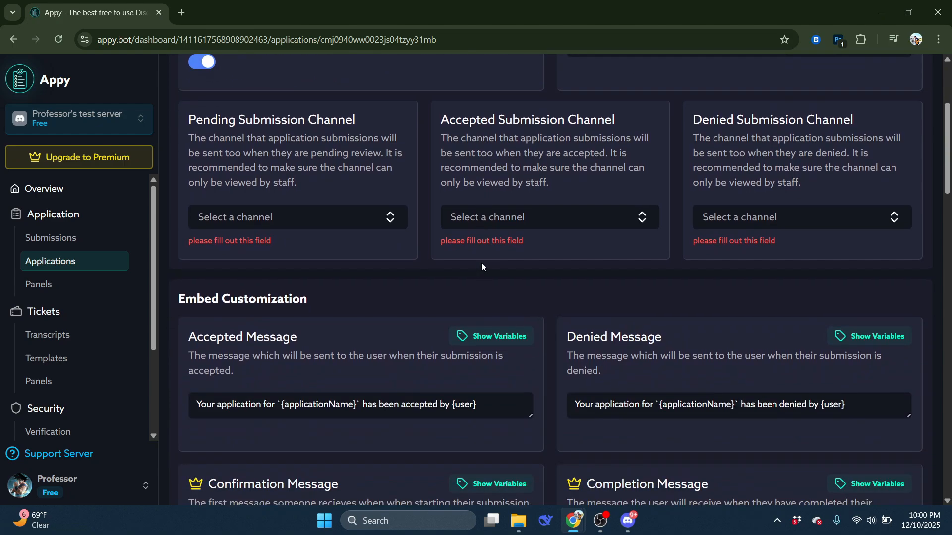
scroll(480, 263, "down", 6)
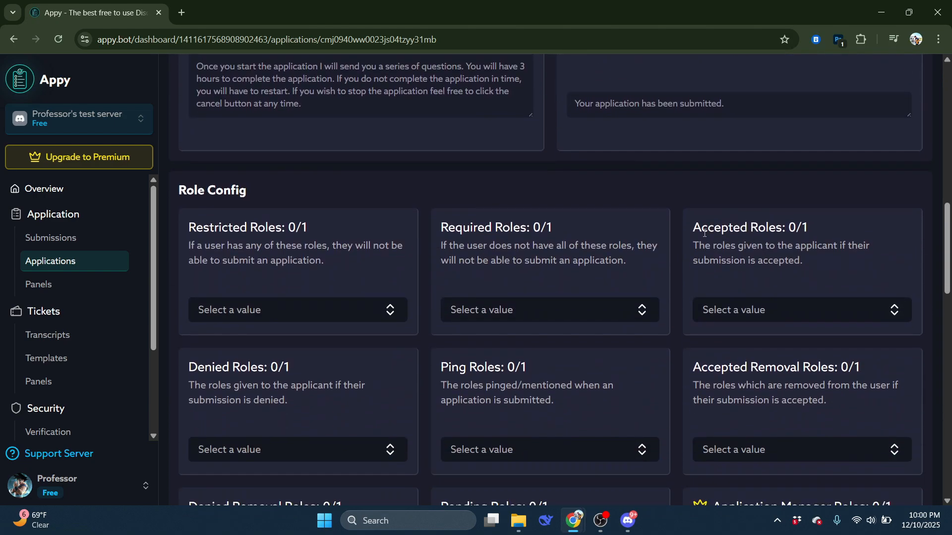
left_click_drag(693, 228, 813, 229)
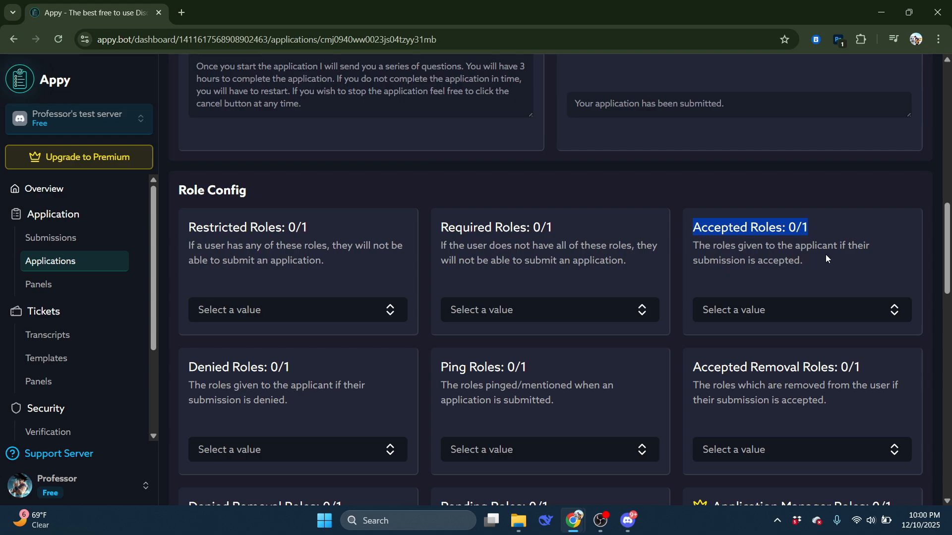
left_click_drag(699, 246, 807, 265)
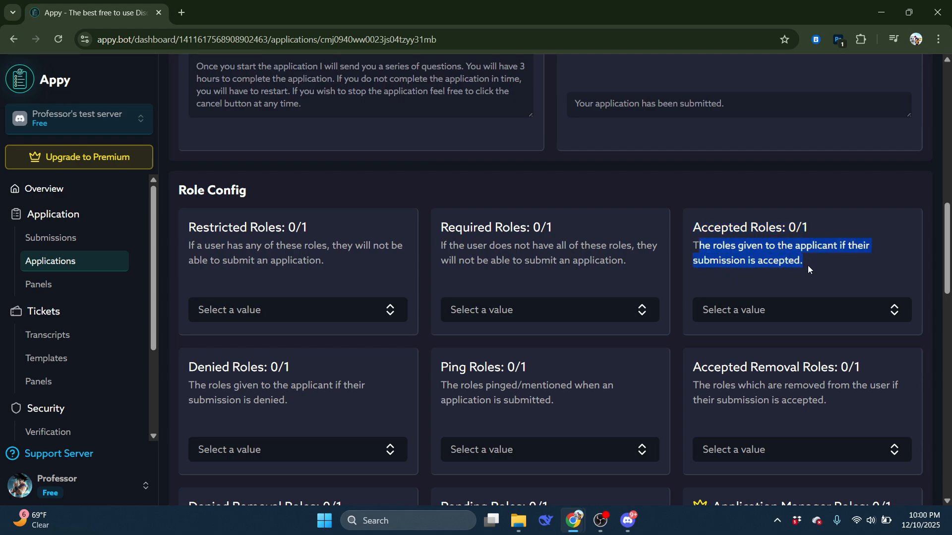
left_click(808, 269)
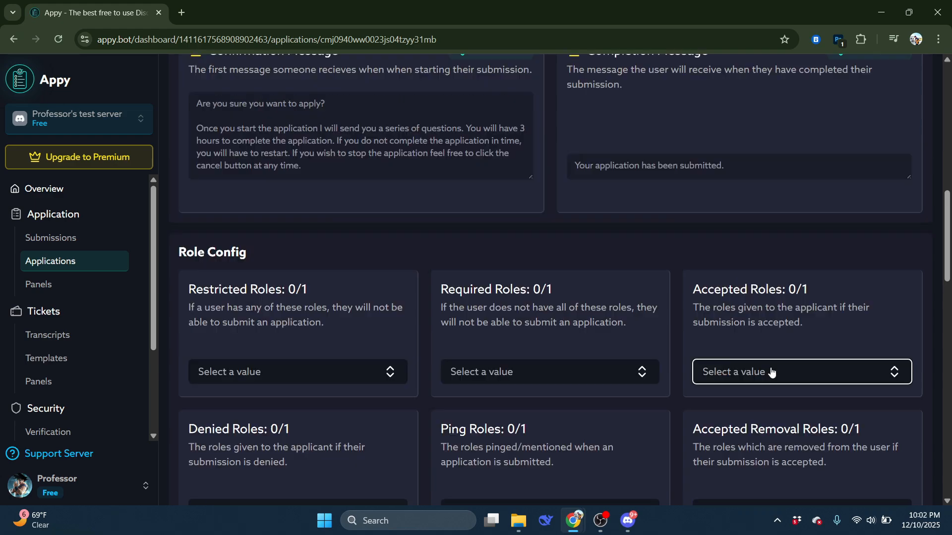
Step: Set Staff as the accepted role given to applicants whose submission is accepted
left_click(771, 371)
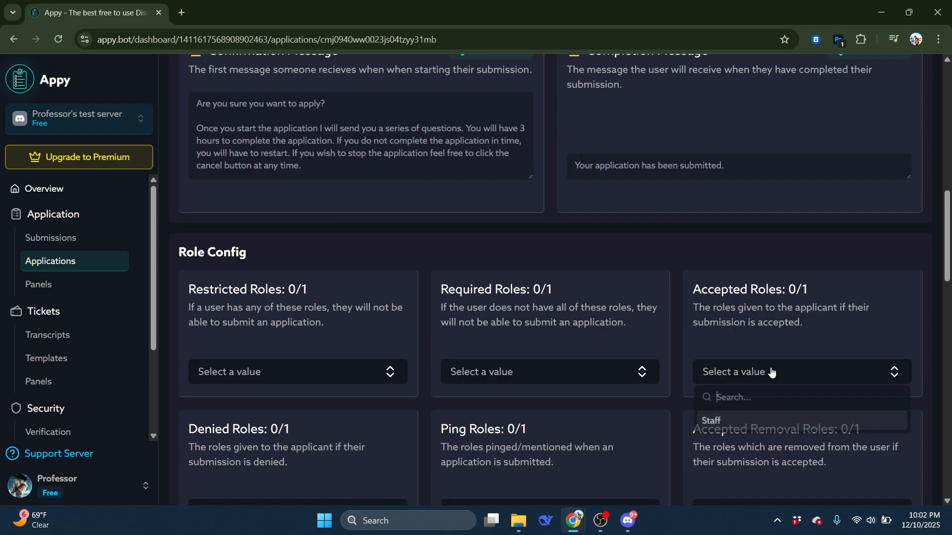
left_click(724, 423)
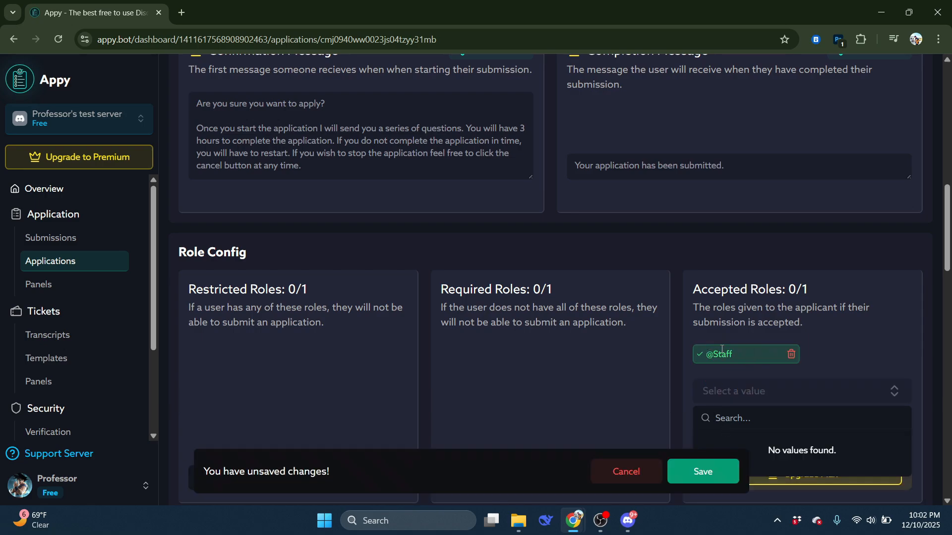
scroll(768, 337, "down", 1)
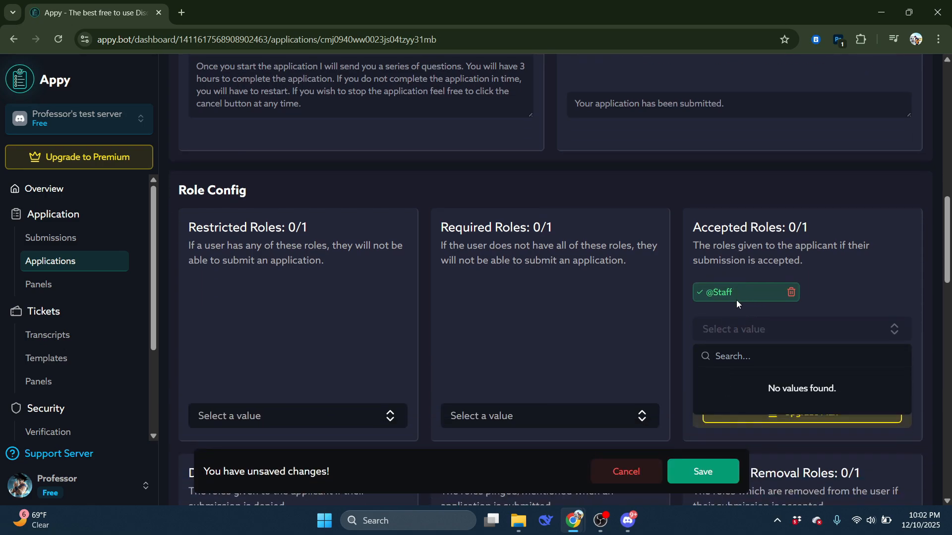
left_click(867, 307)
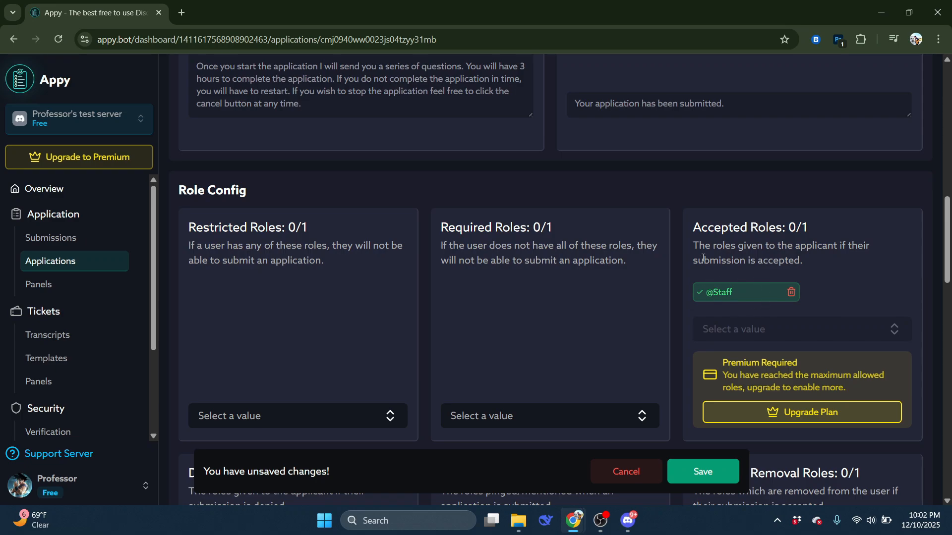
Step: Review the remaining role settings and the two default questions of the application
scroll(515, 315, "down", 10)
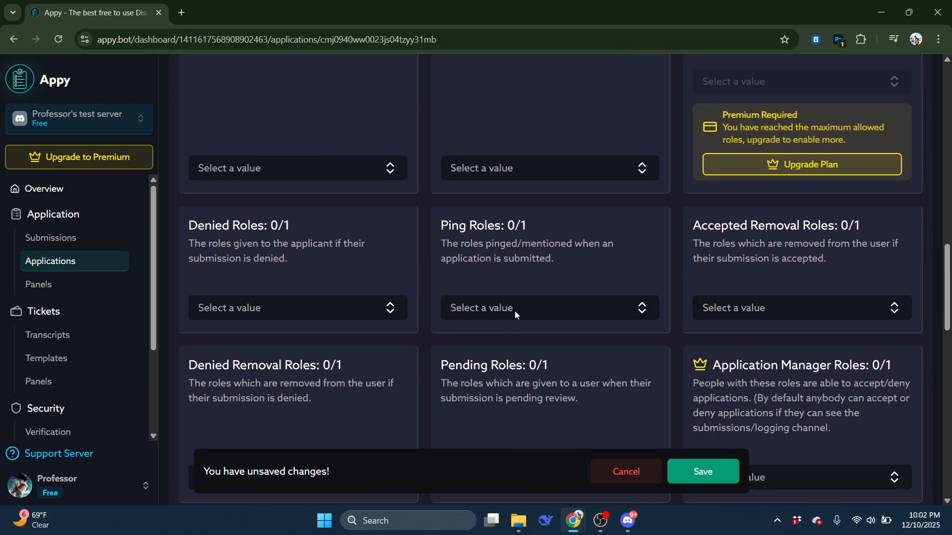
scroll(516, 315, "down", 2)
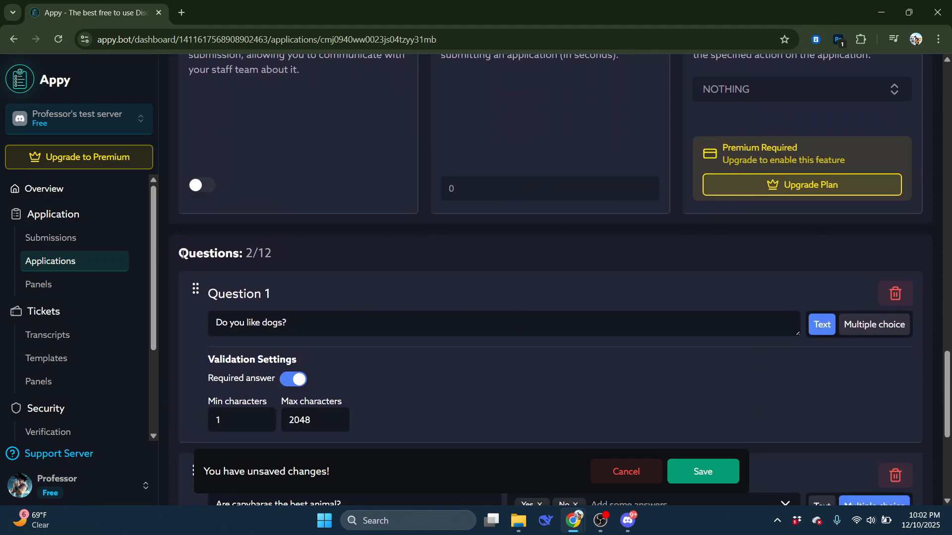
scroll(311, 295, "down", 1)
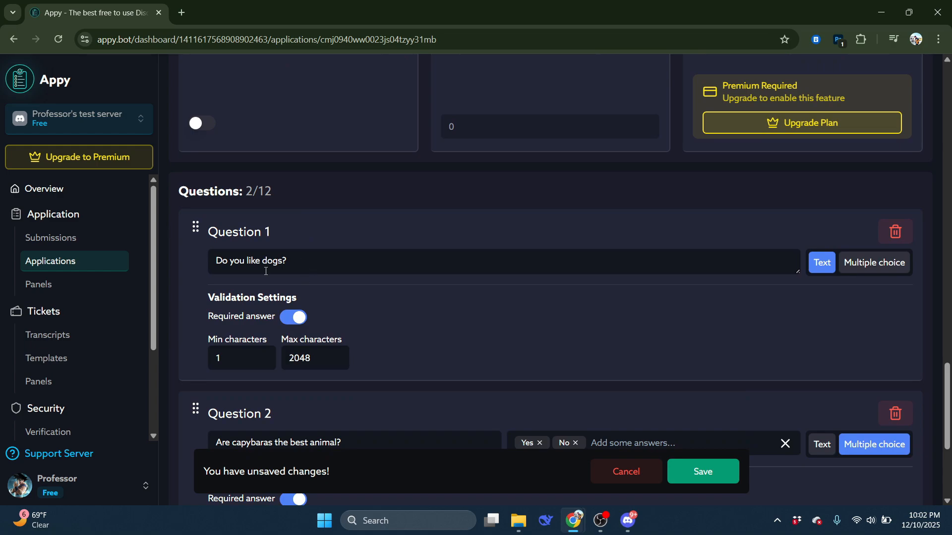
scroll(266, 266, "down", 1)
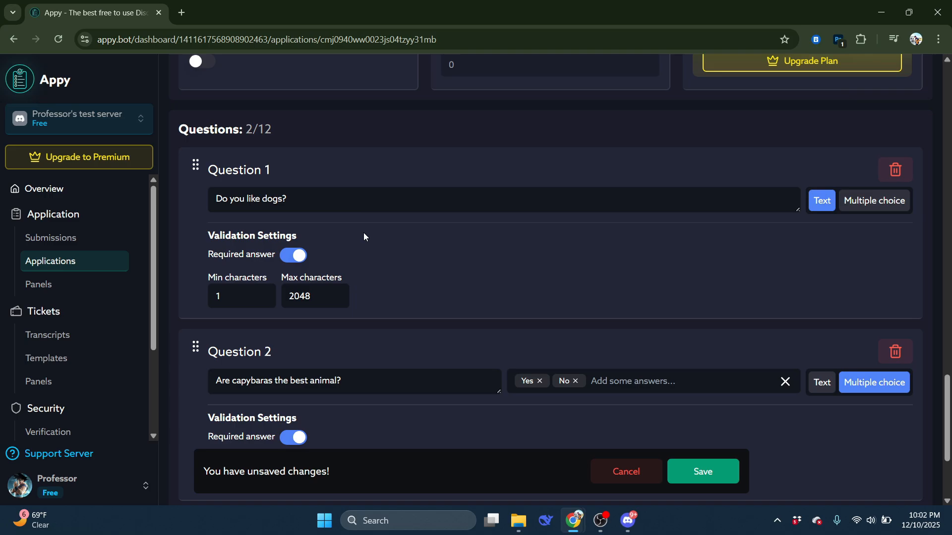
scroll(364, 233, "down", 2)
scroll(362, 233, "up", 1)
scroll(363, 236, "down", 2)
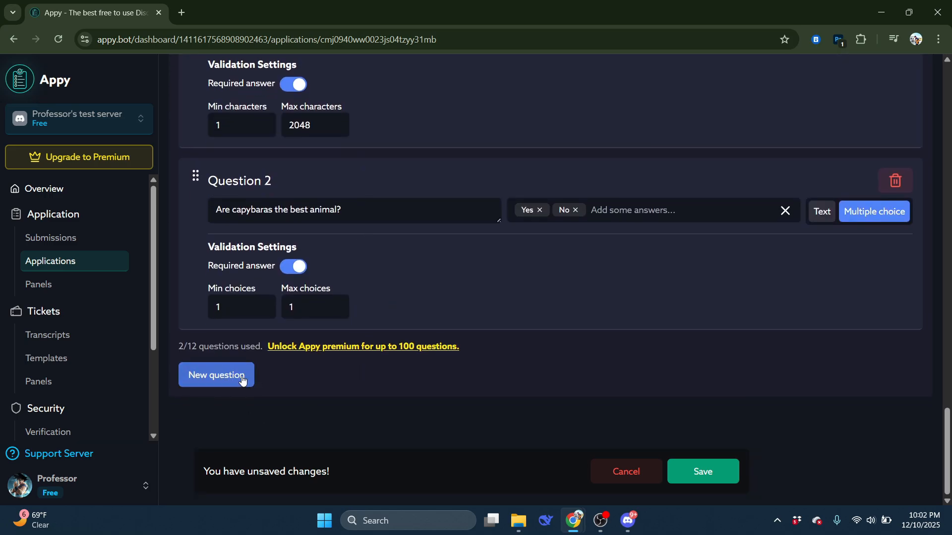
Step: Replace the text of Question 1 with "Will you be the better staff member?" and try to save the application
scroll(360, 352, "up", 4)
left_click_drag(280, 280, 214, 278)
key("Caps_Lock")
type("W")
key("Caps_Lock")
type("ill you be the better staff member?")
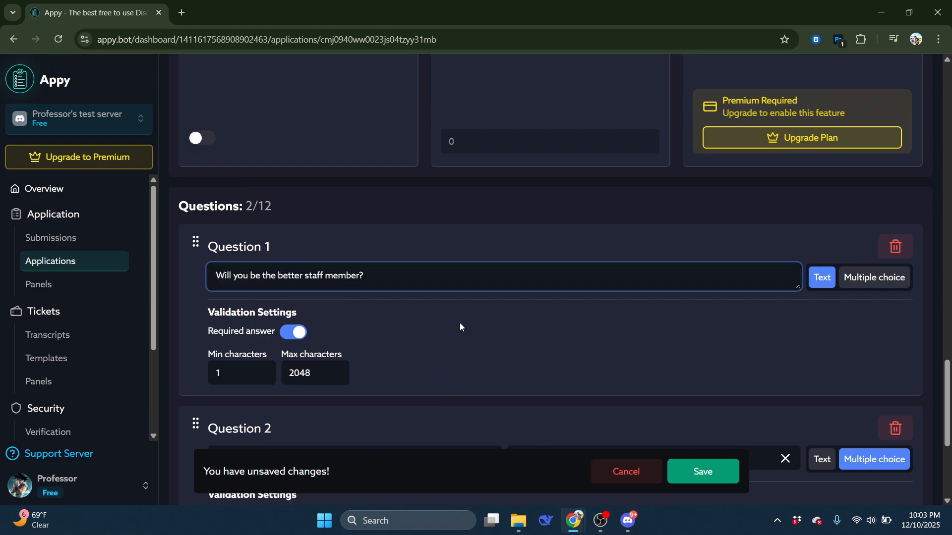
scroll(460, 323, "down", 3)
scroll(436, 372, "up", 1)
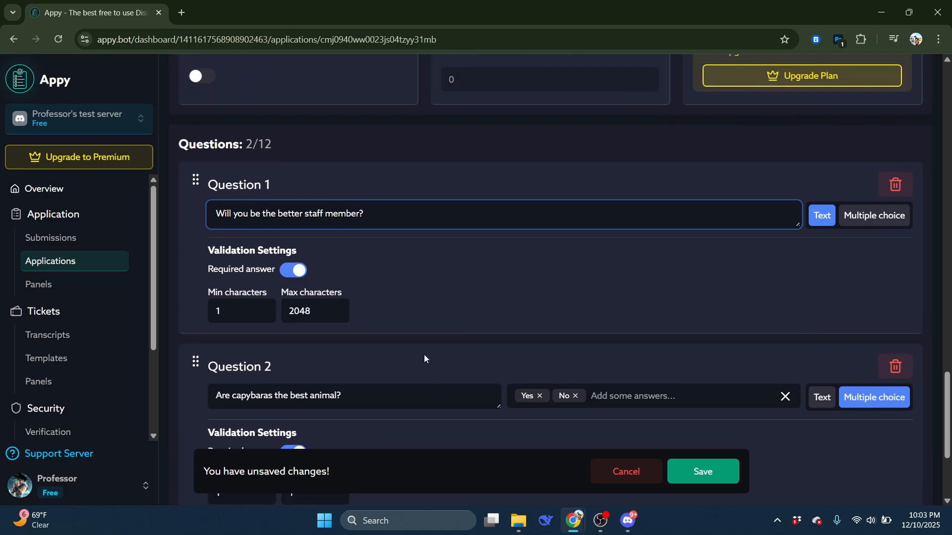
scroll(377, 372, "down", 1)
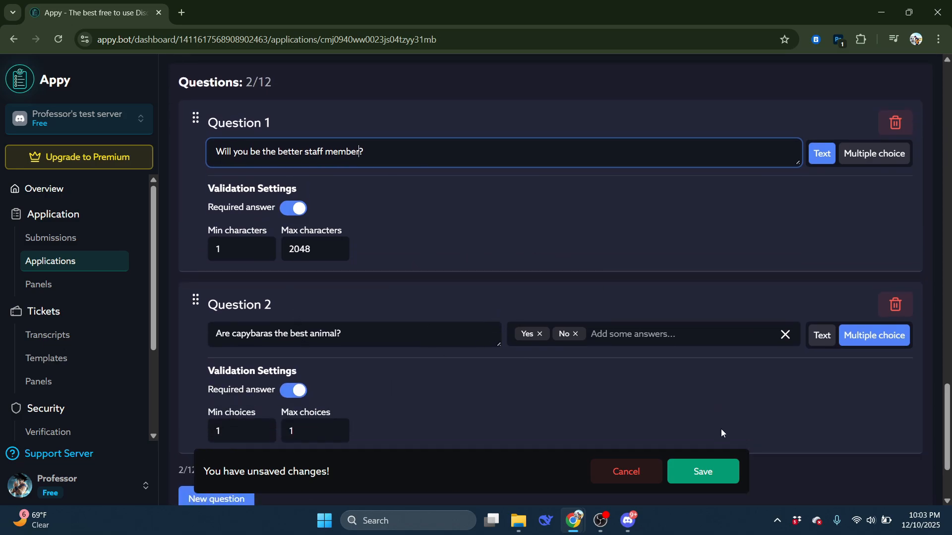
left_click(713, 472)
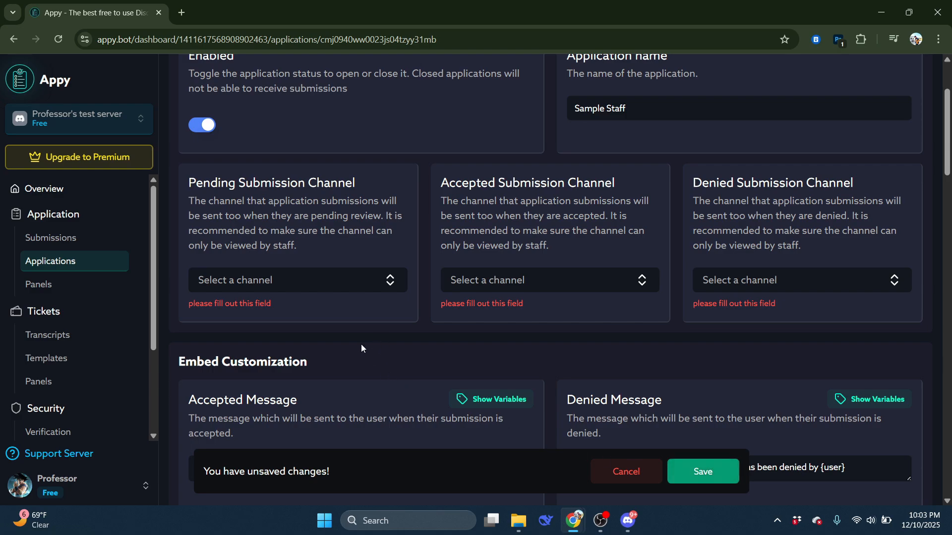
Step: Set the pending, accepted and denied submission channels to general and save the application changes
left_click(335, 293)
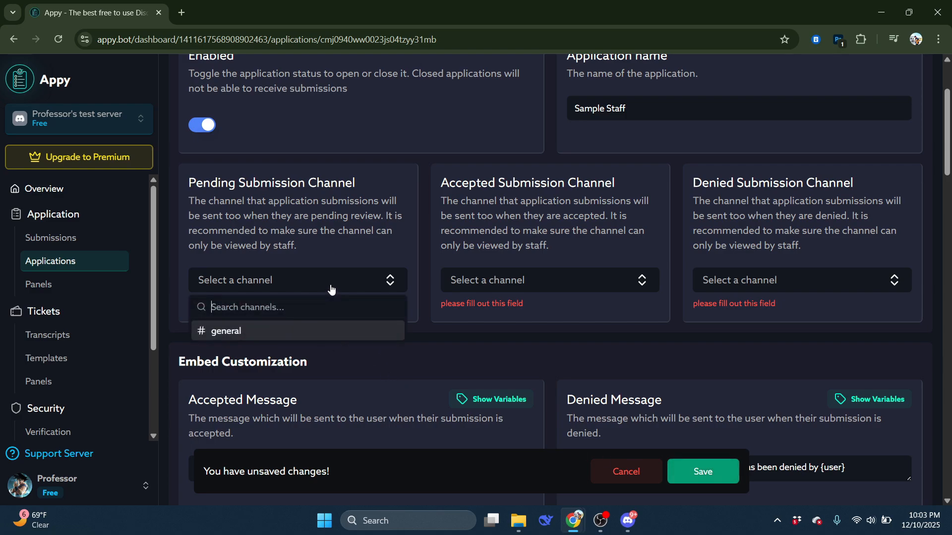
left_click(298, 328)
left_click(544, 284)
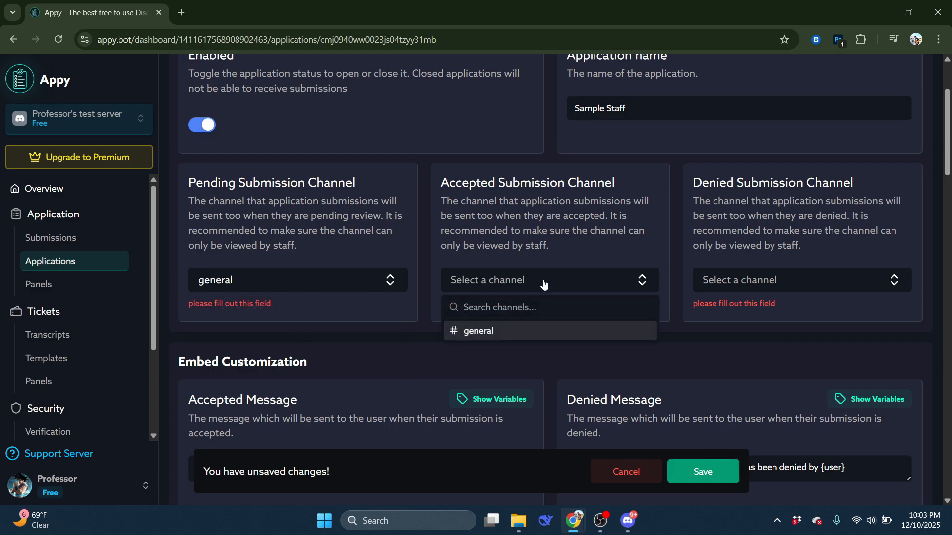
left_click(527, 332)
left_click(768, 284)
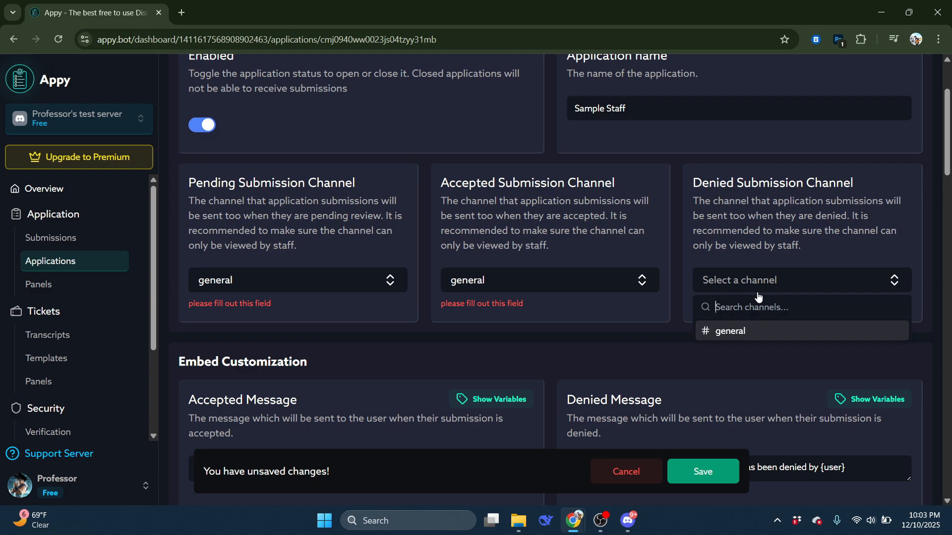
left_click(740, 328)
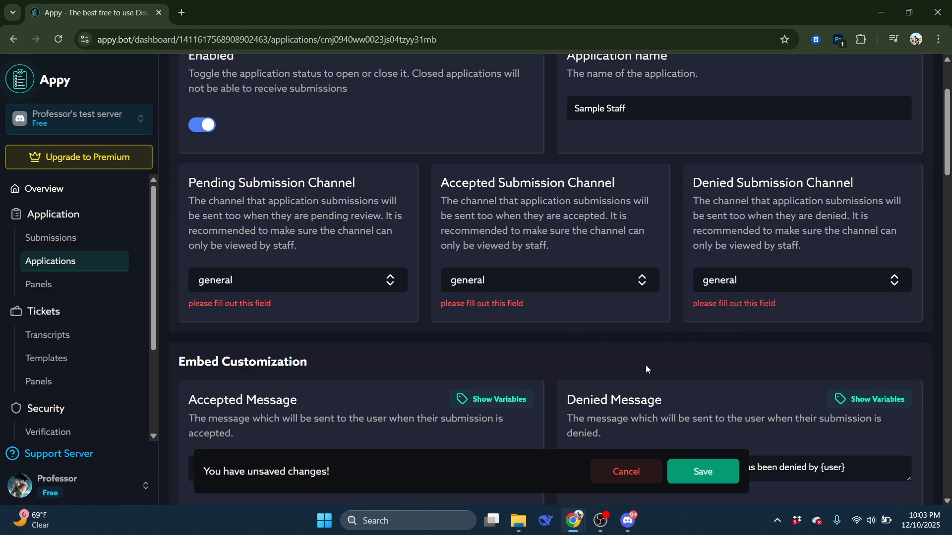
left_click(702, 472)
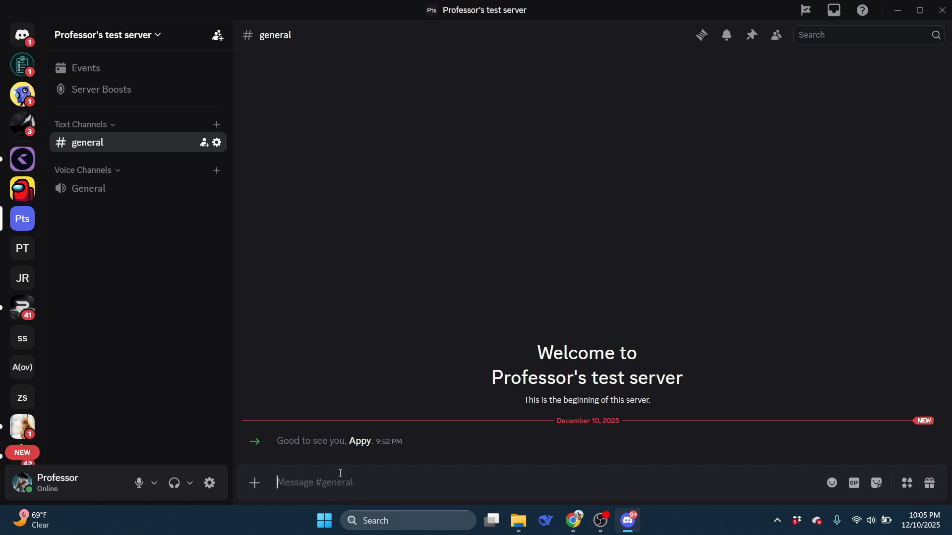
Step: Run the /apply command for the Sample Staff application in the test server's general channel in Discord
type("/ap")
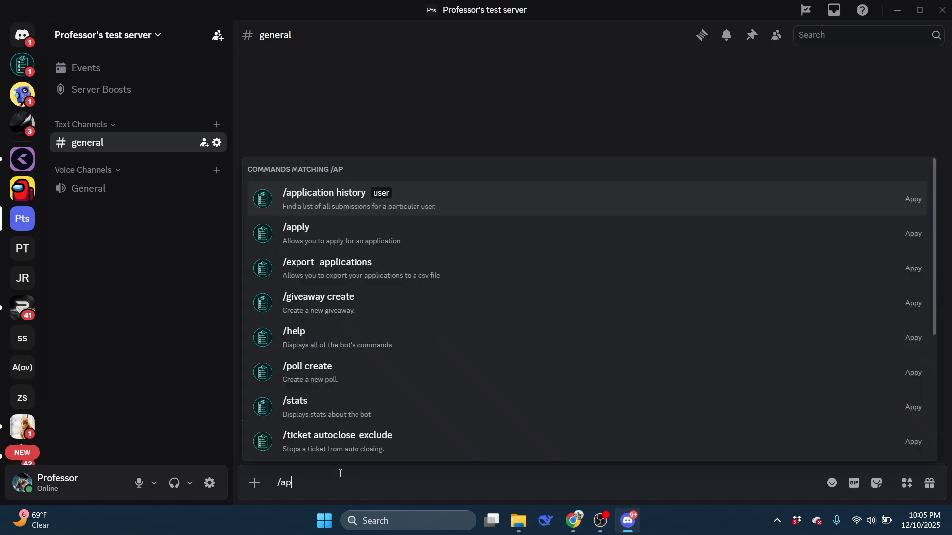
type("ply")
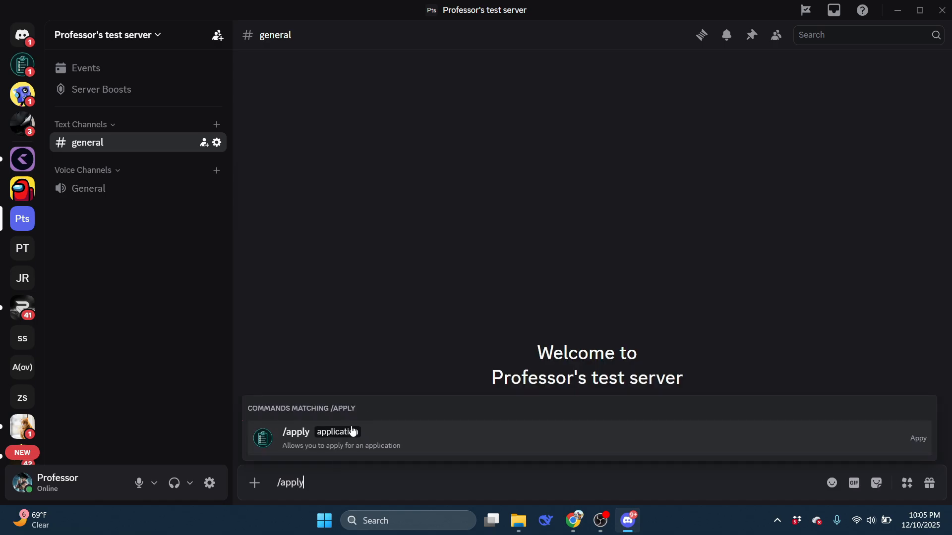
left_click(334, 440)
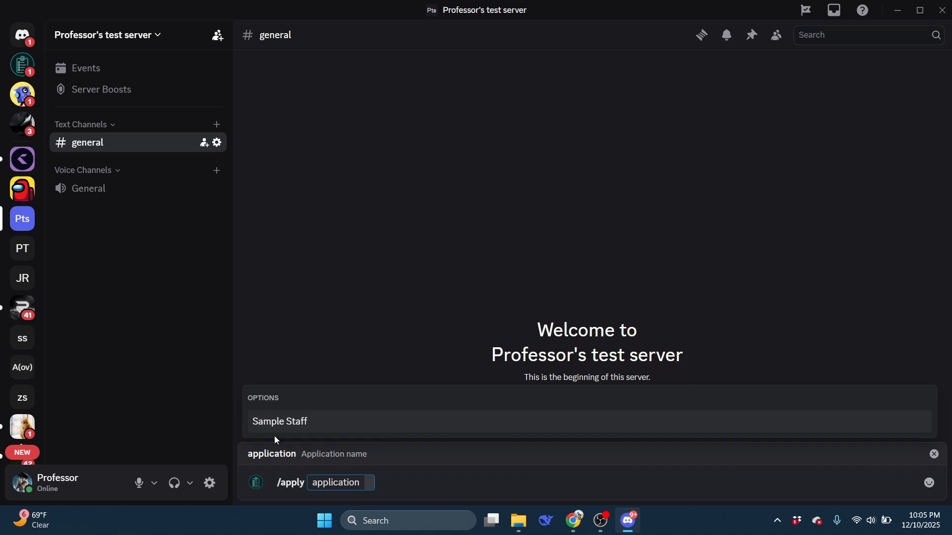
left_click(305, 422)
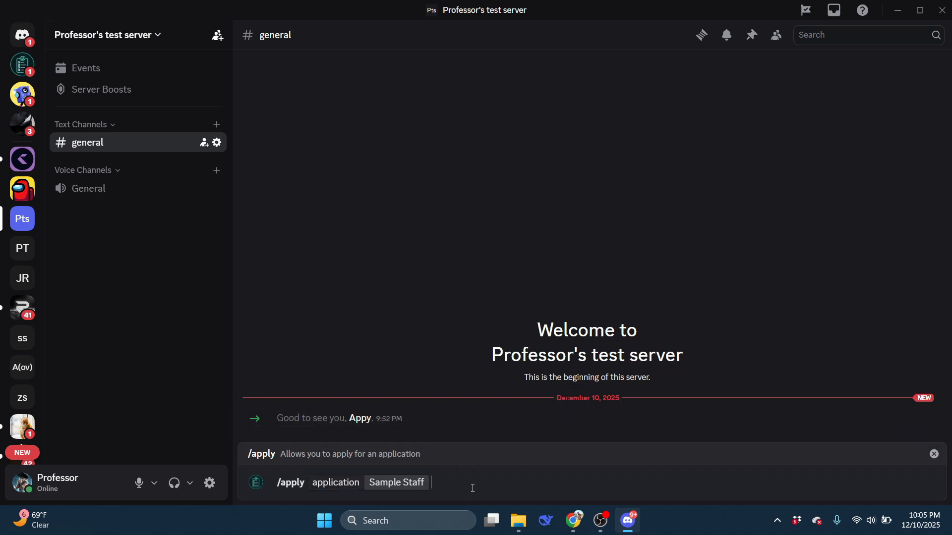
key("Return")
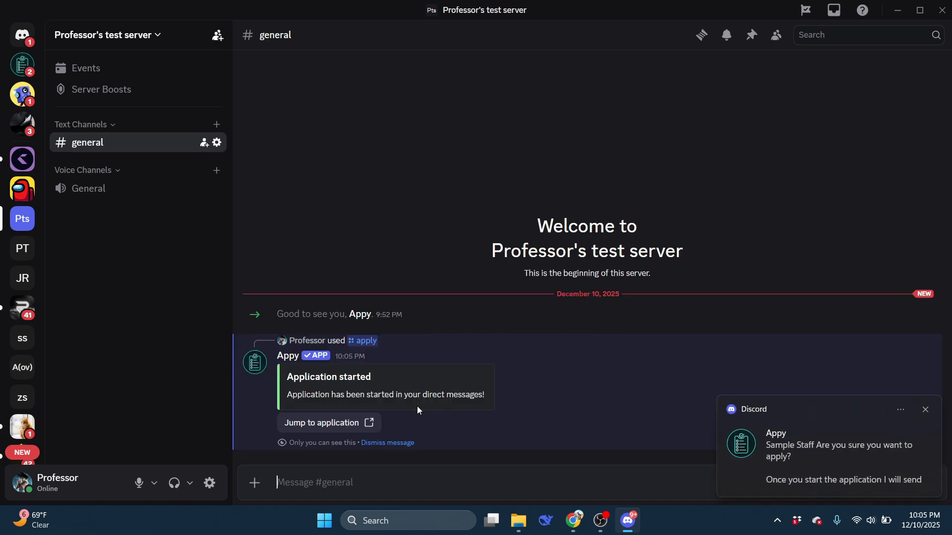
Step: Open Appy's direct message and start the Sample Staff application
left_click(23, 65)
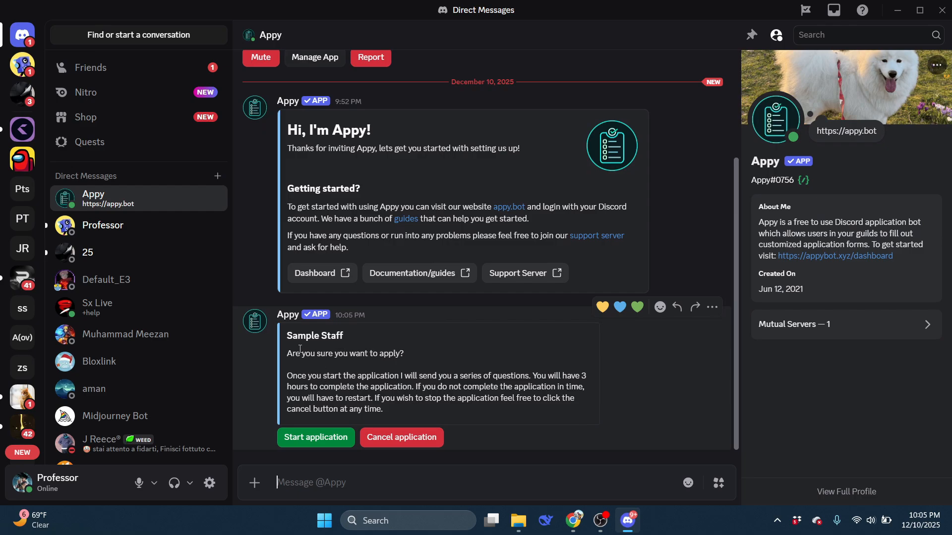
left_click_drag(287, 336, 348, 339)
left_click(341, 368)
left_click(316, 439)
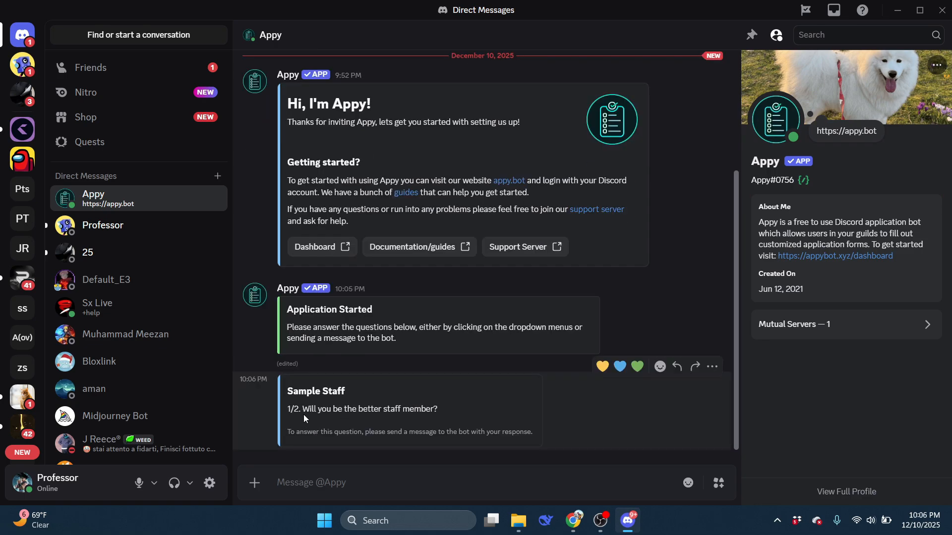
Step: Answer the staff member question with "yes" and choose Yes for the capybara question
left_click_drag(303, 410, 452, 411)
left_click(390, 407)
type("yes")
key("Return")
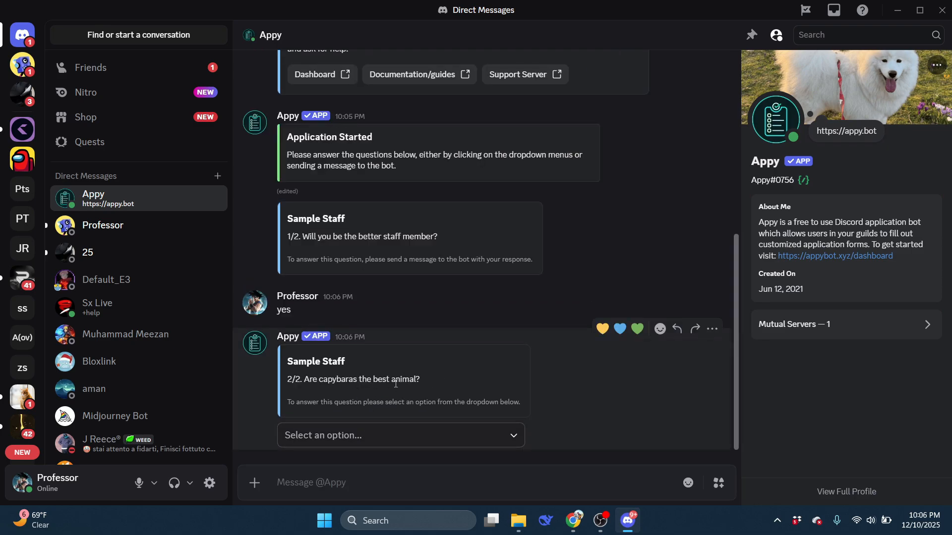
left_click(366, 437)
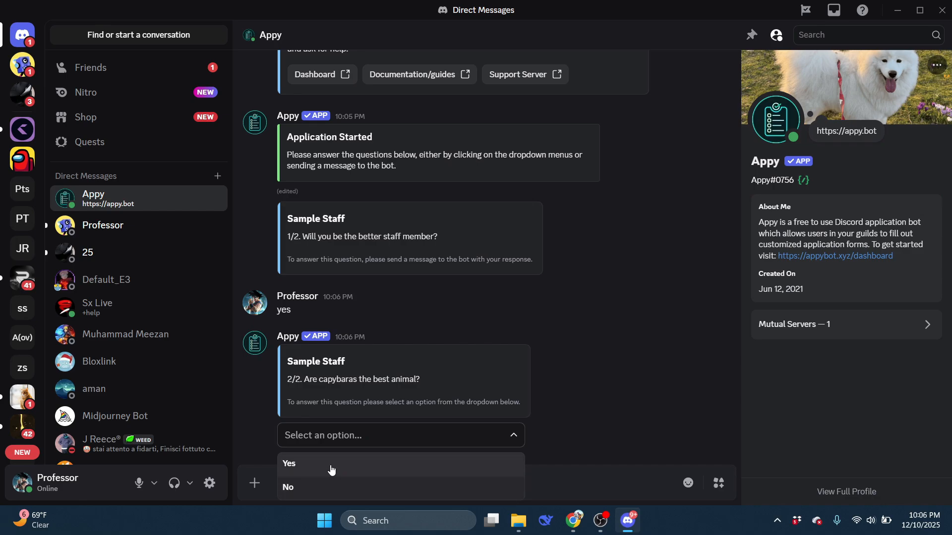
left_click(327, 467)
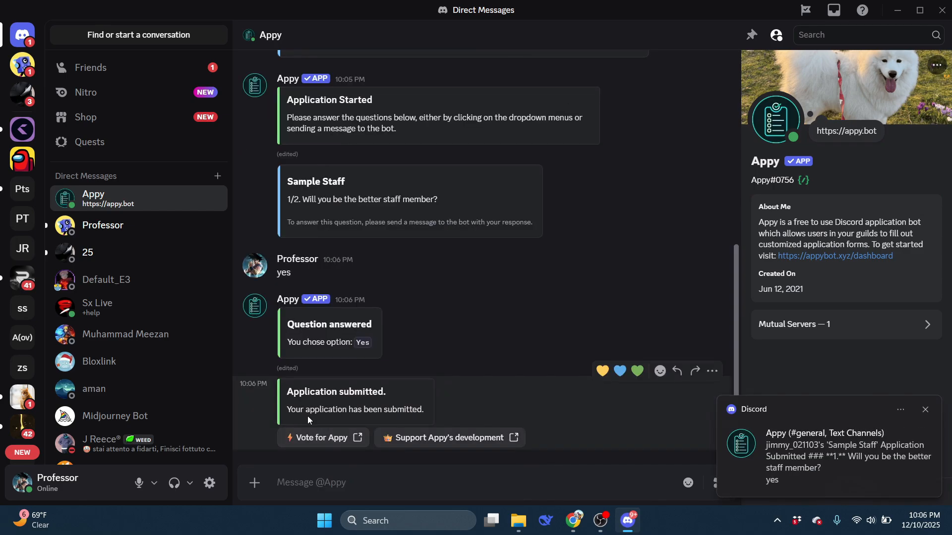
Step: Return to the test server's general channel and accept the submitted Sample Staff application
left_click_drag(287, 409, 425, 413)
left_click(425, 413)
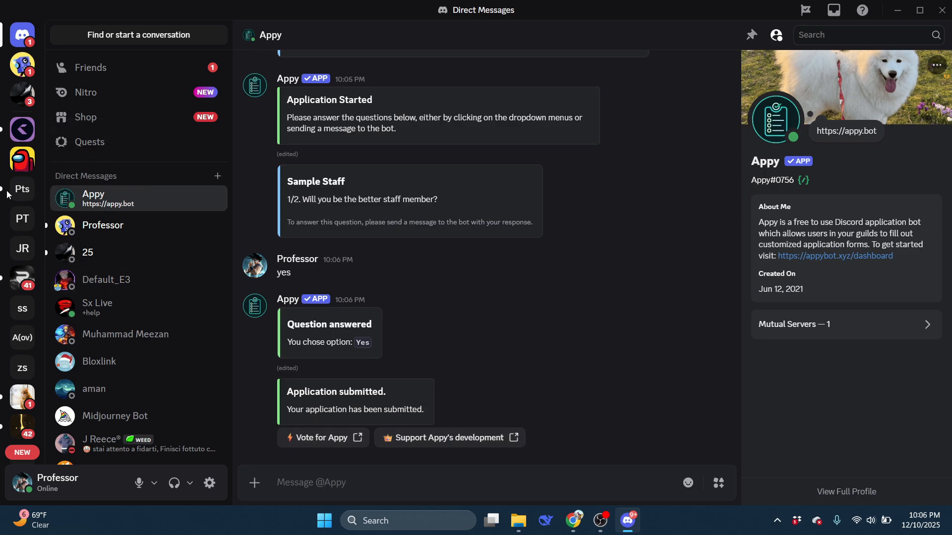
left_click(22, 188)
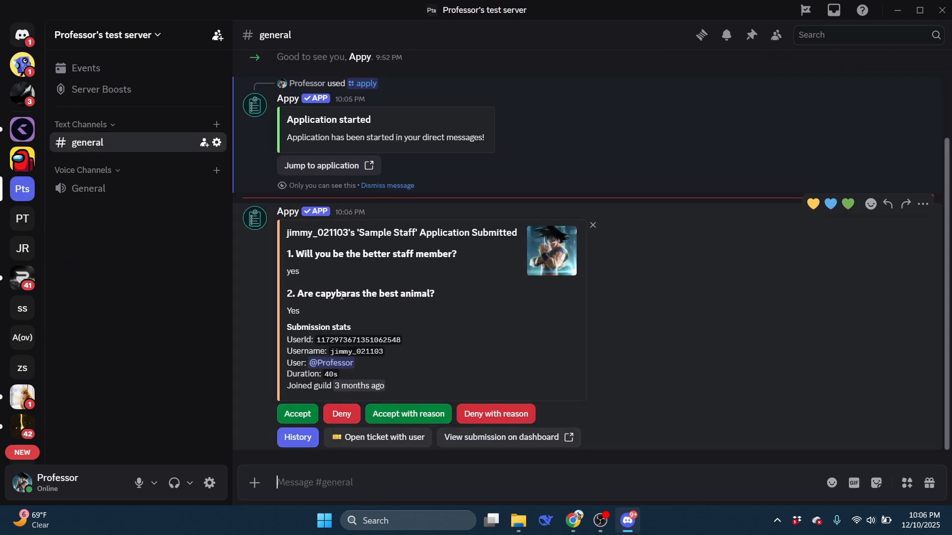
left_click(300, 415)
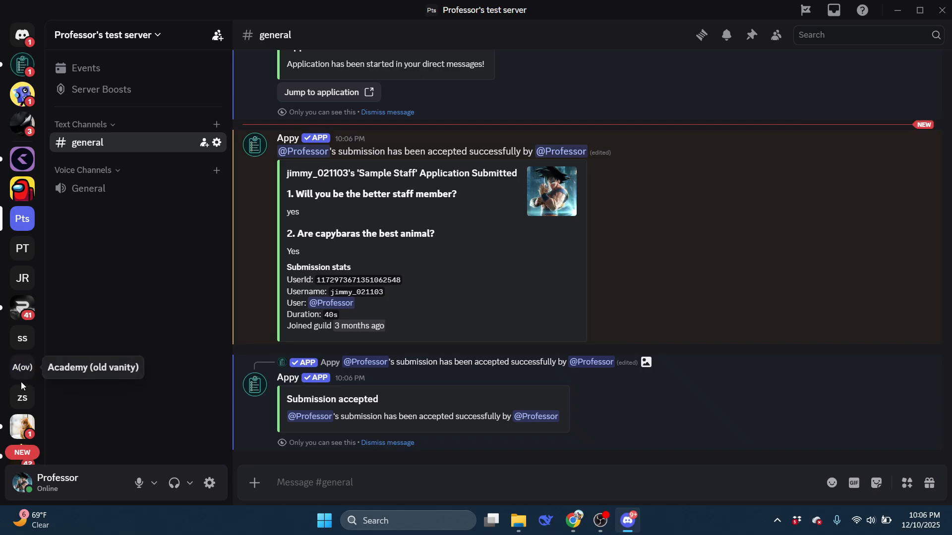
scroll(21, 382, "down", 8)
left_click(55, 480)
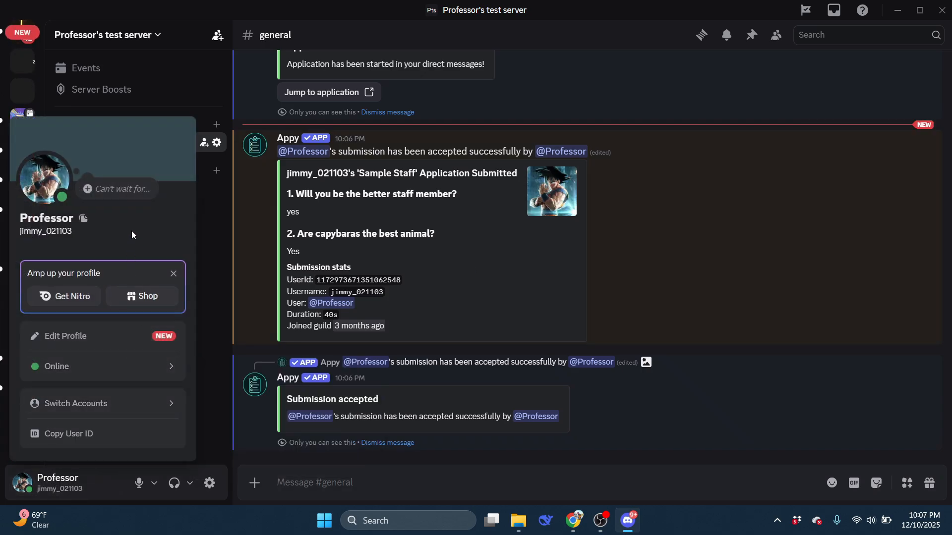
left_click(135, 336)
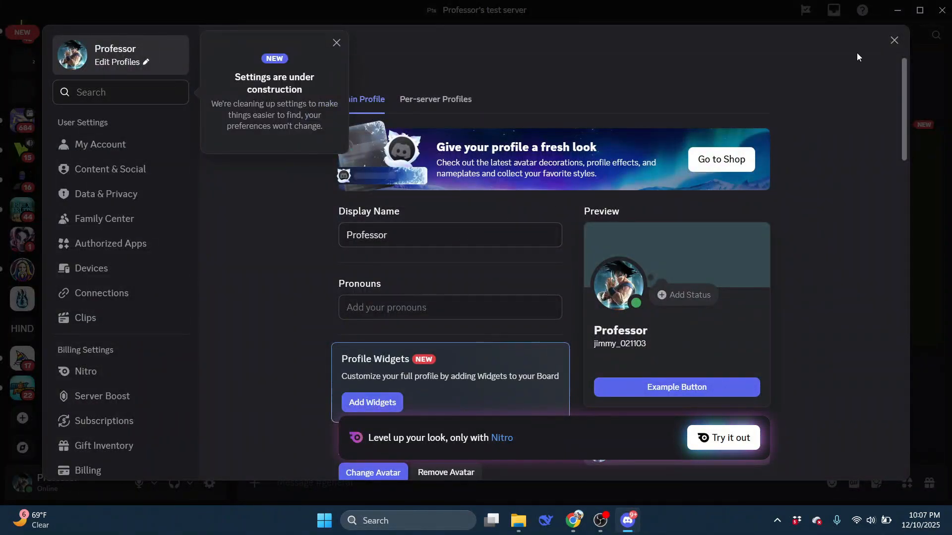
left_click(894, 40)
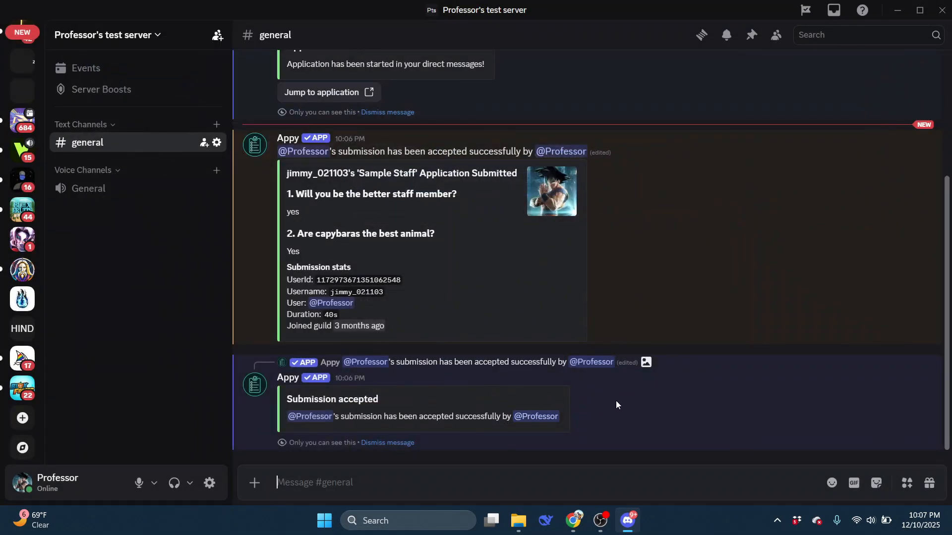